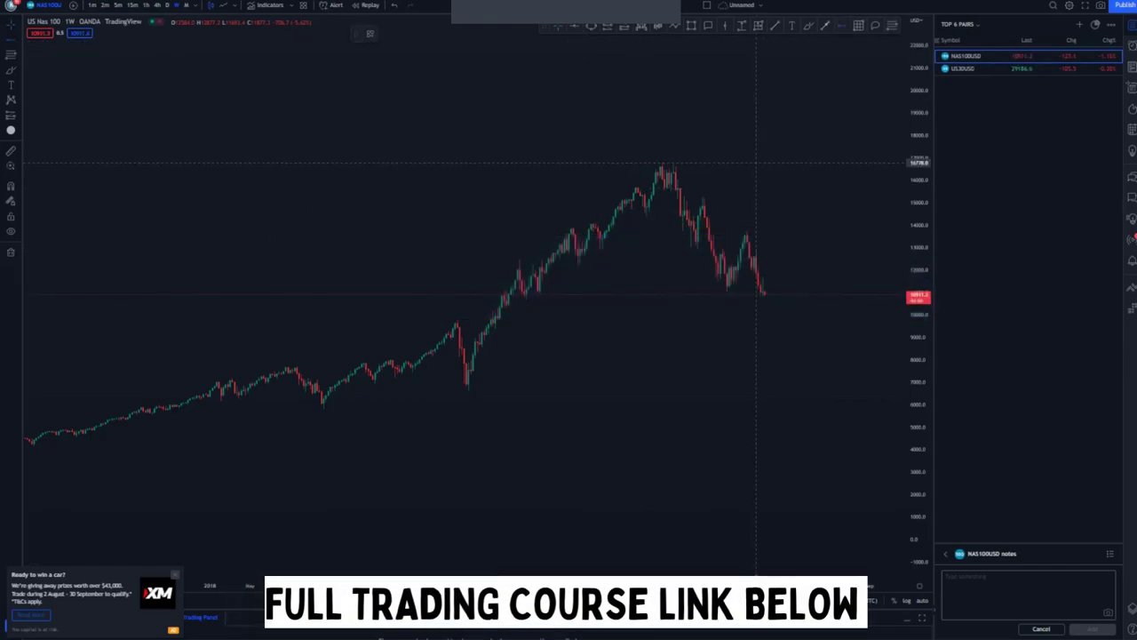
Draw horizontal rays from the all-time high at about 16,778 and from the September 2020 swing low on the weekly chart
click(756, 162)
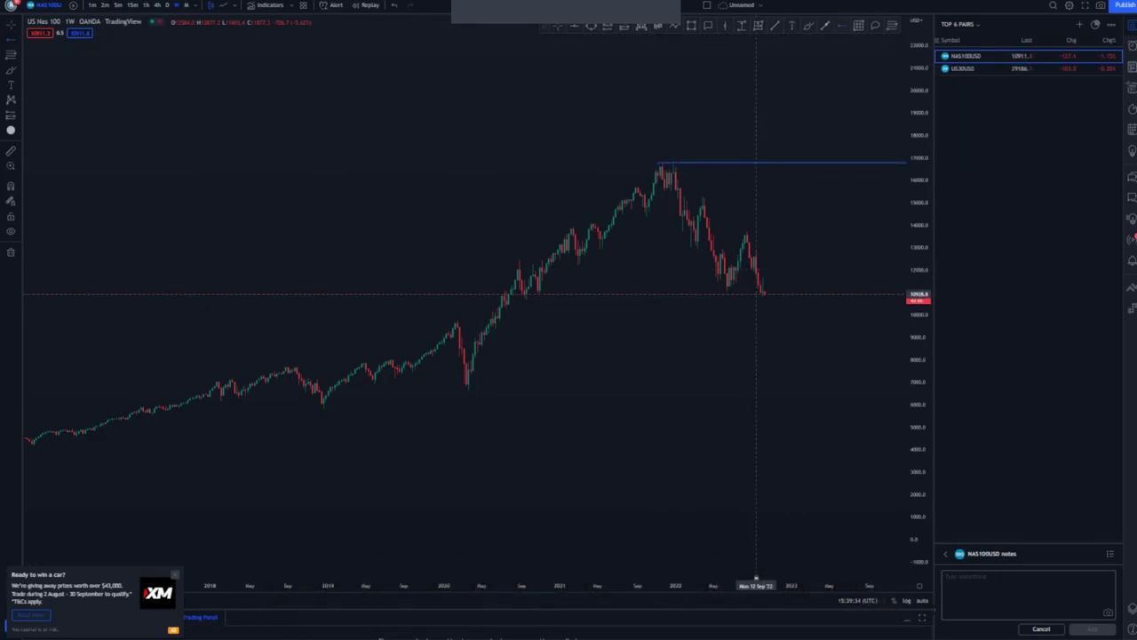
click(526, 297)
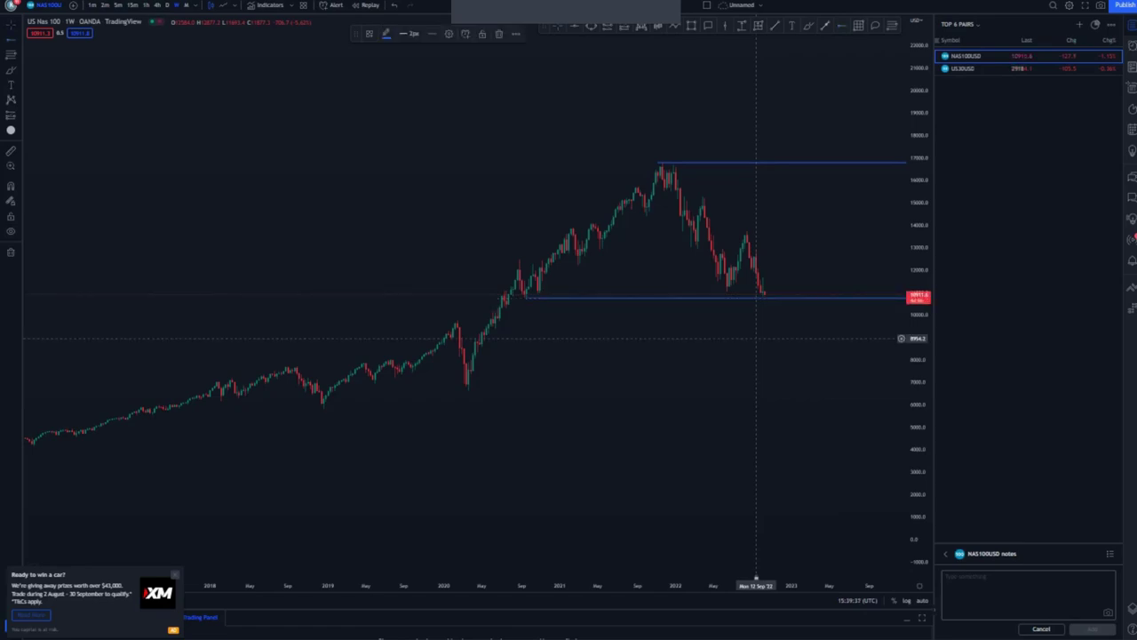
Switch the chart to the daily timeframe and align the upper horizontal ray with the November 2021 high at about 16,757
drag(919, 300, 919, 228)
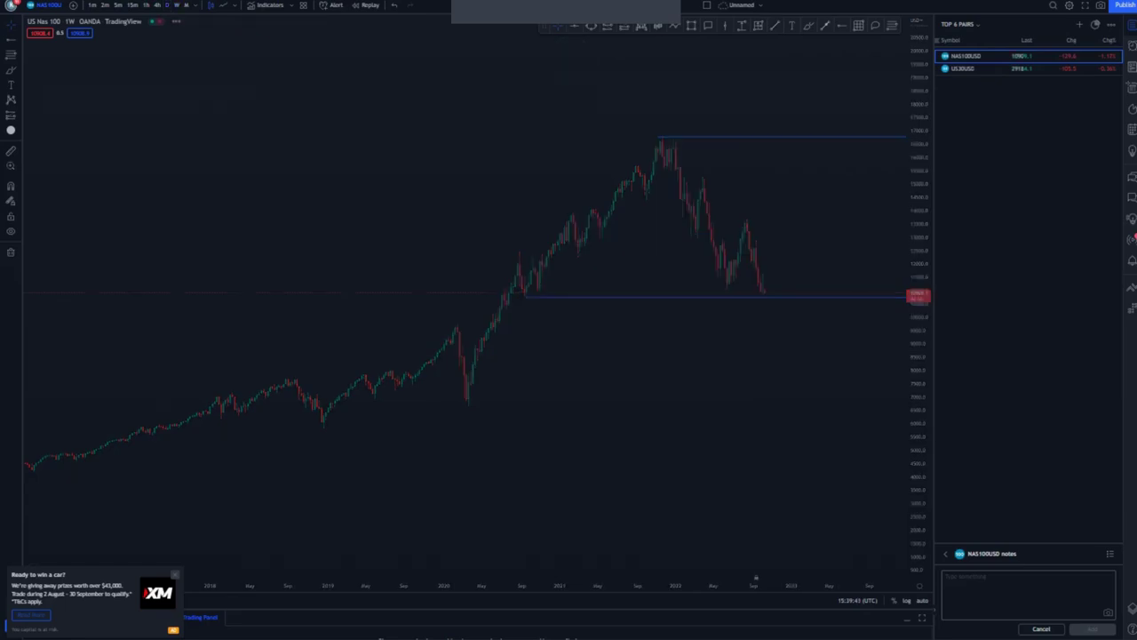
key(1)
key(d)
key(Return)
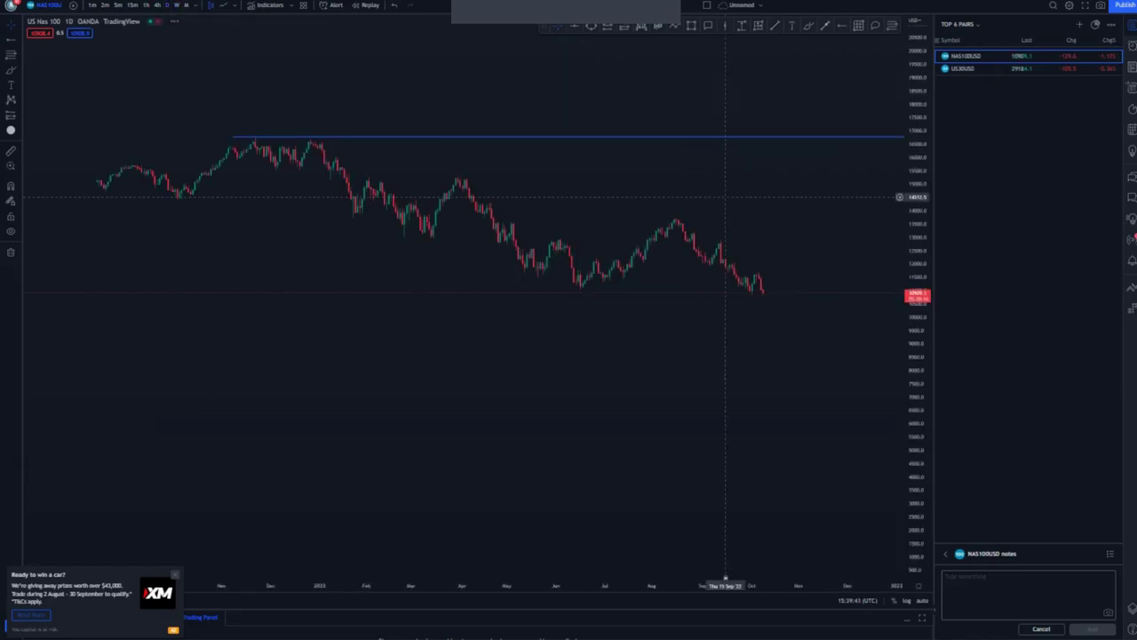
click(725, 296)
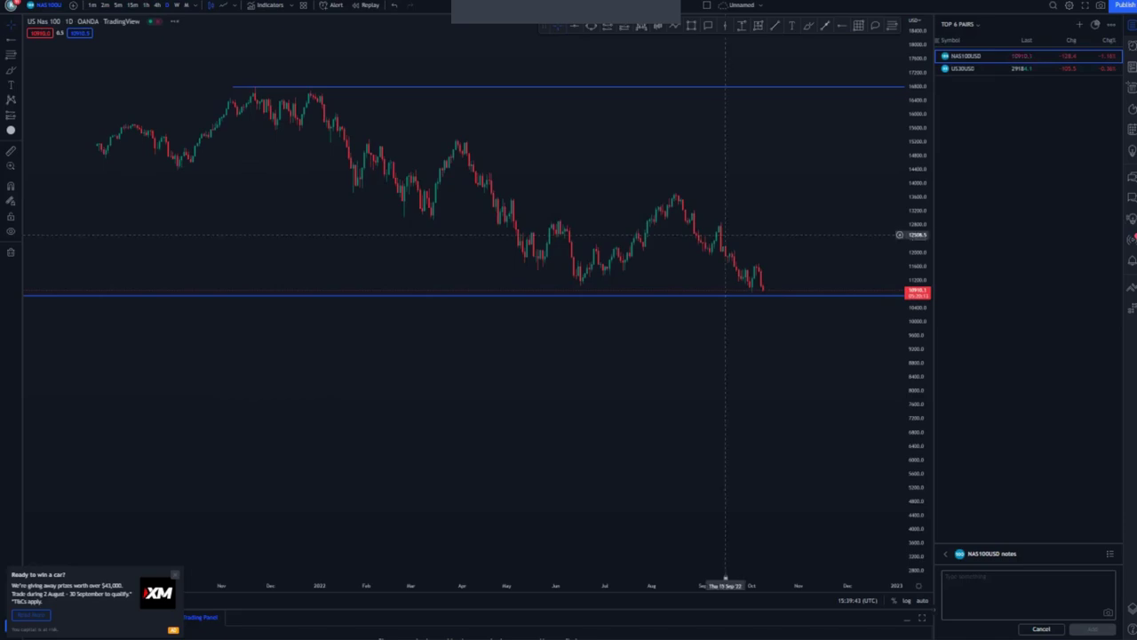
drag(725, 235, 689, 282)
drag(690, 577, 748, 578)
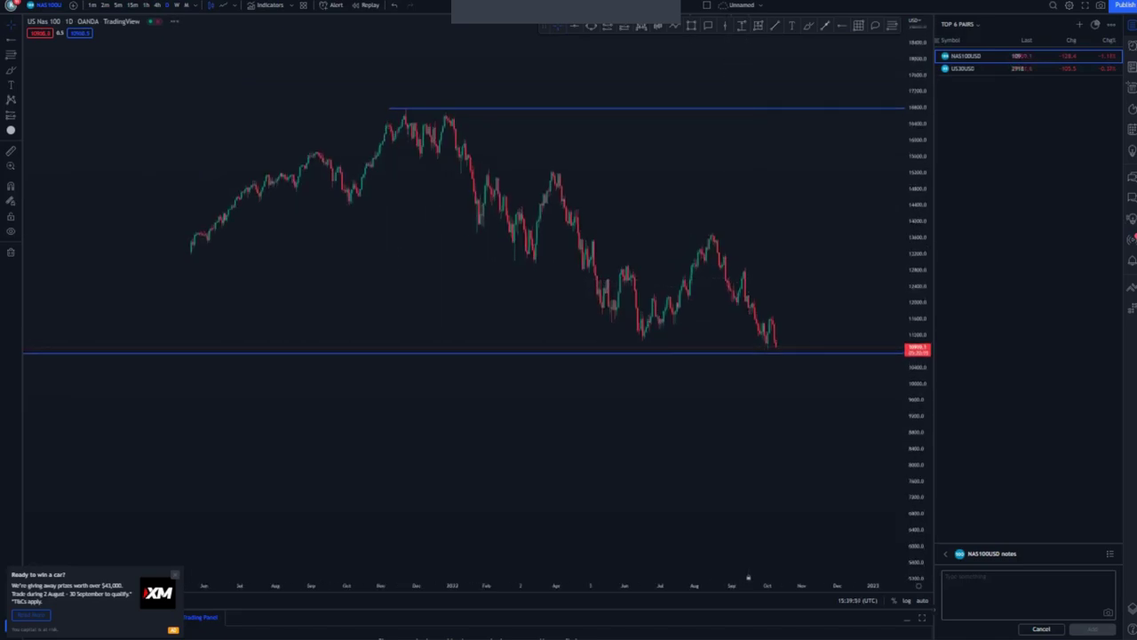
drag(748, 107, 748, 109)
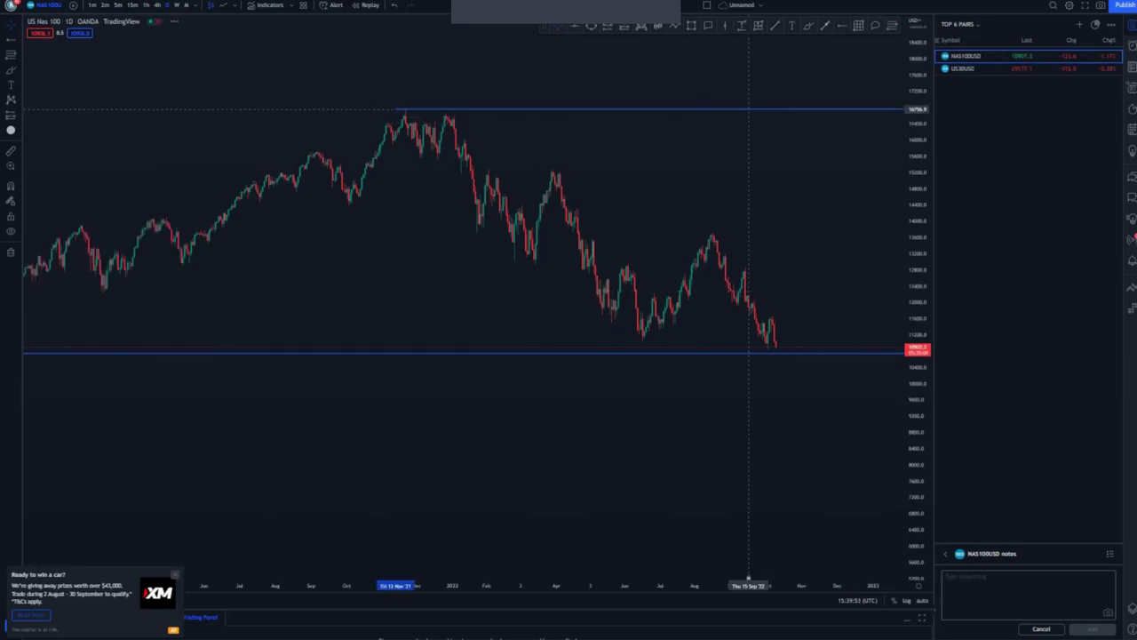
Draw a descending channel with trend lines across the December 2021 and August 2022 highs and the October 2021 and June 2022 lows
click(775, 26)
click(445, 110)
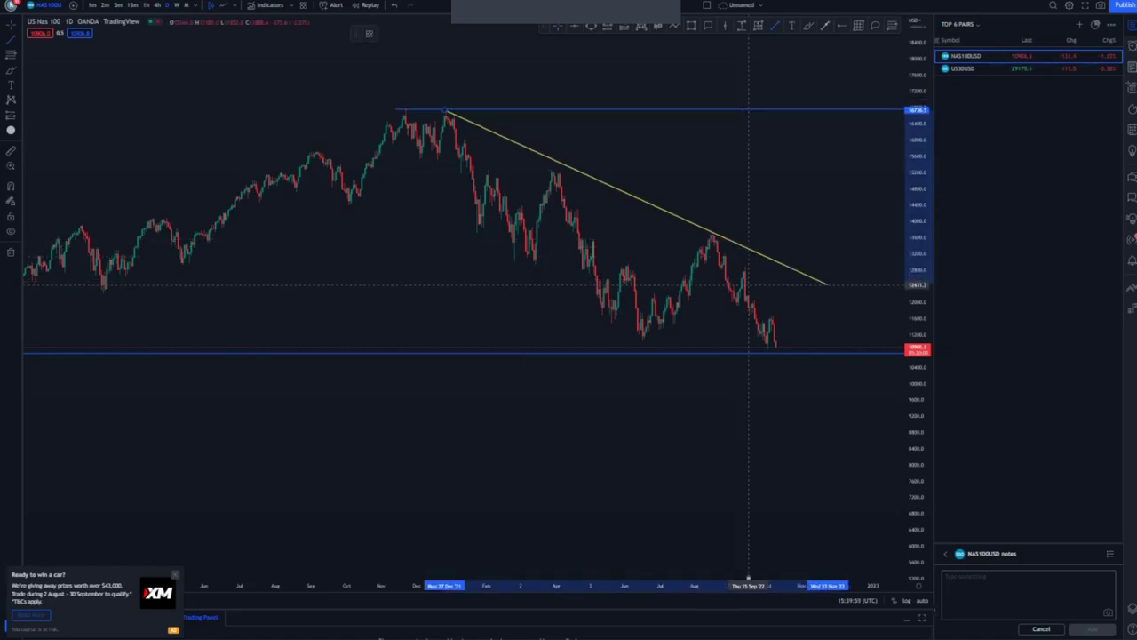
click(829, 287)
click(749, 269)
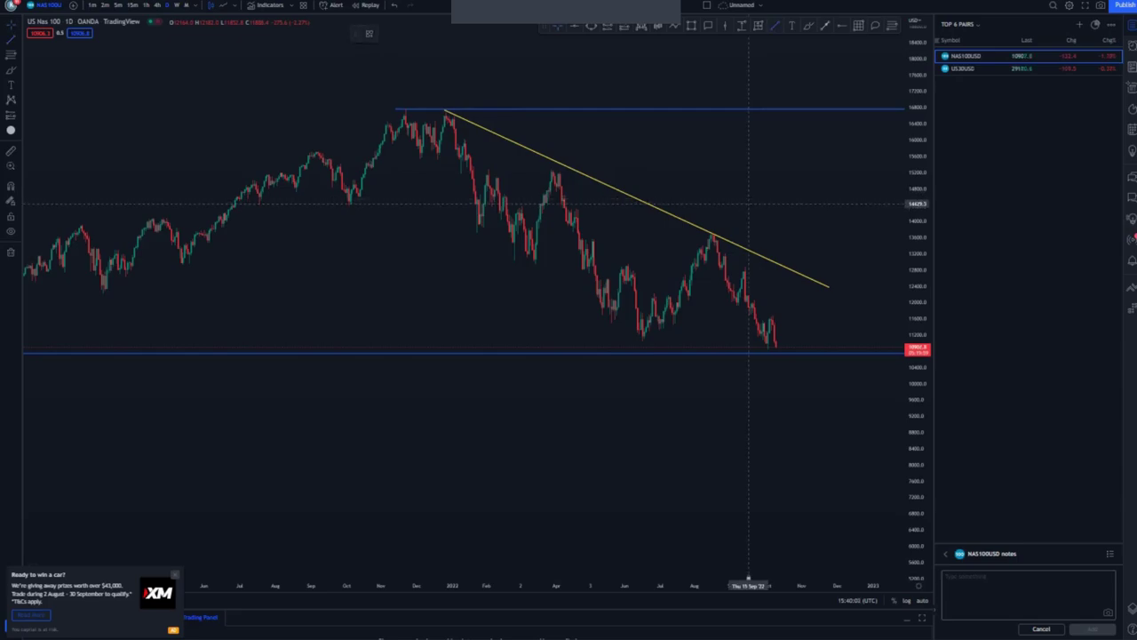
click(344, 203)
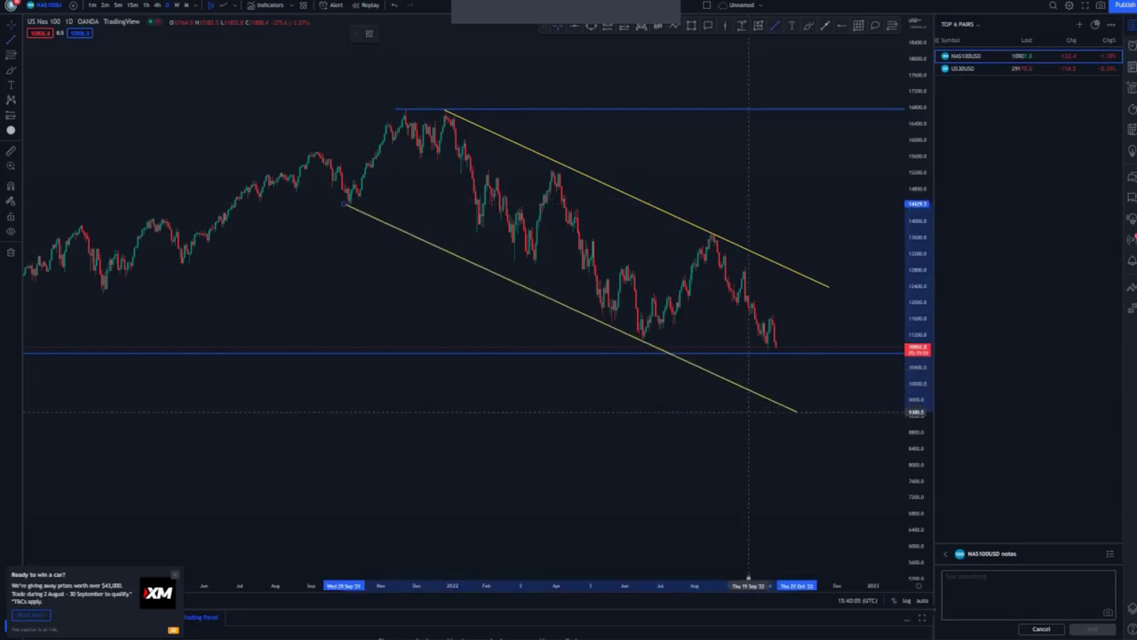
click(800, 412)
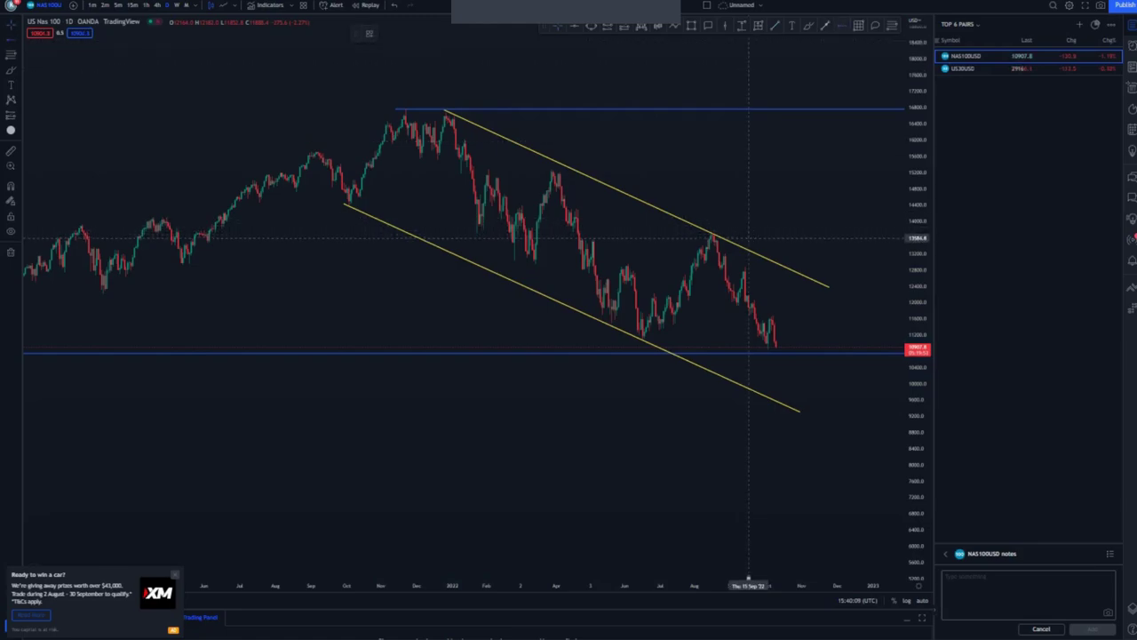
Add a horizontal ray from the early May 2022 high at about 13,585 and a trend line under the July–August rally
click(593, 238)
click(775, 26)
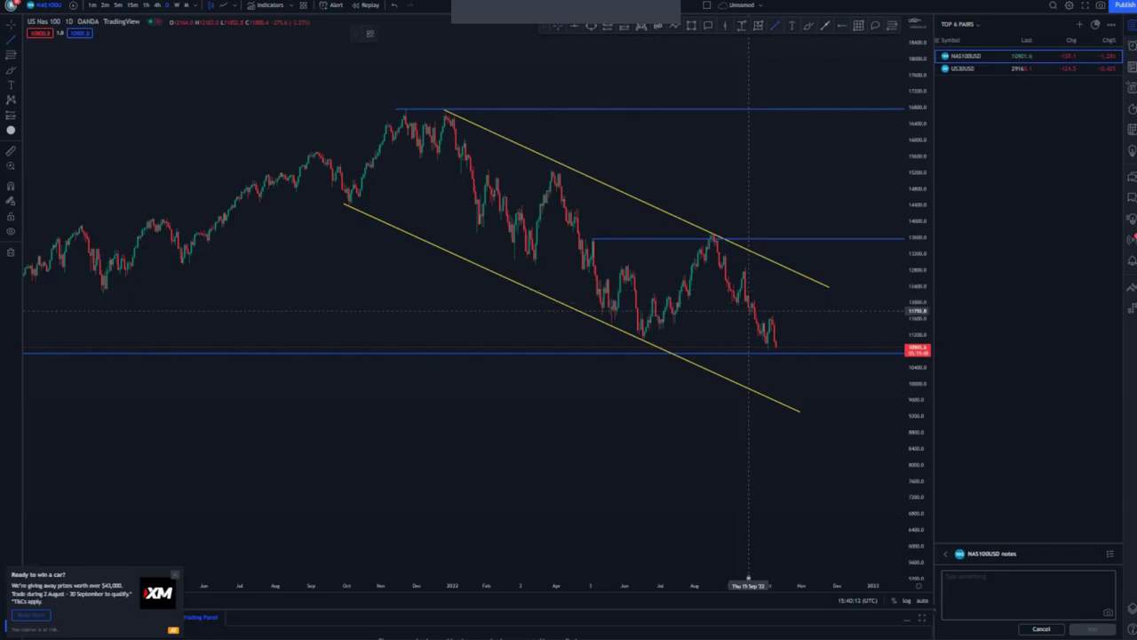
click(675, 320)
click(721, 250)
click(755, 291)
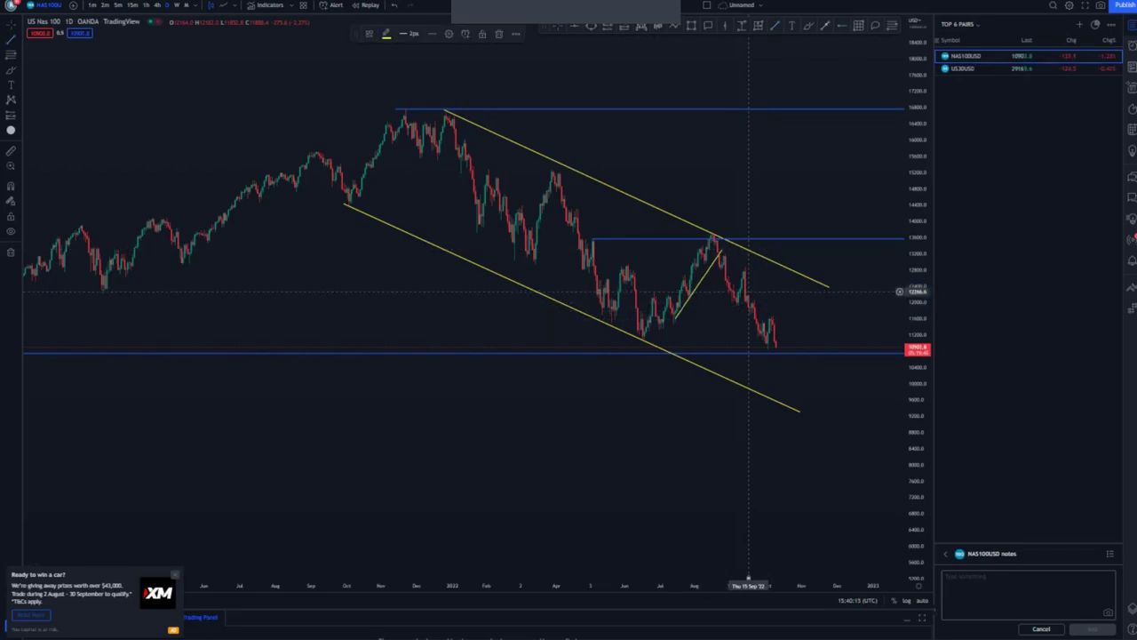
drag(677, 319, 675, 324)
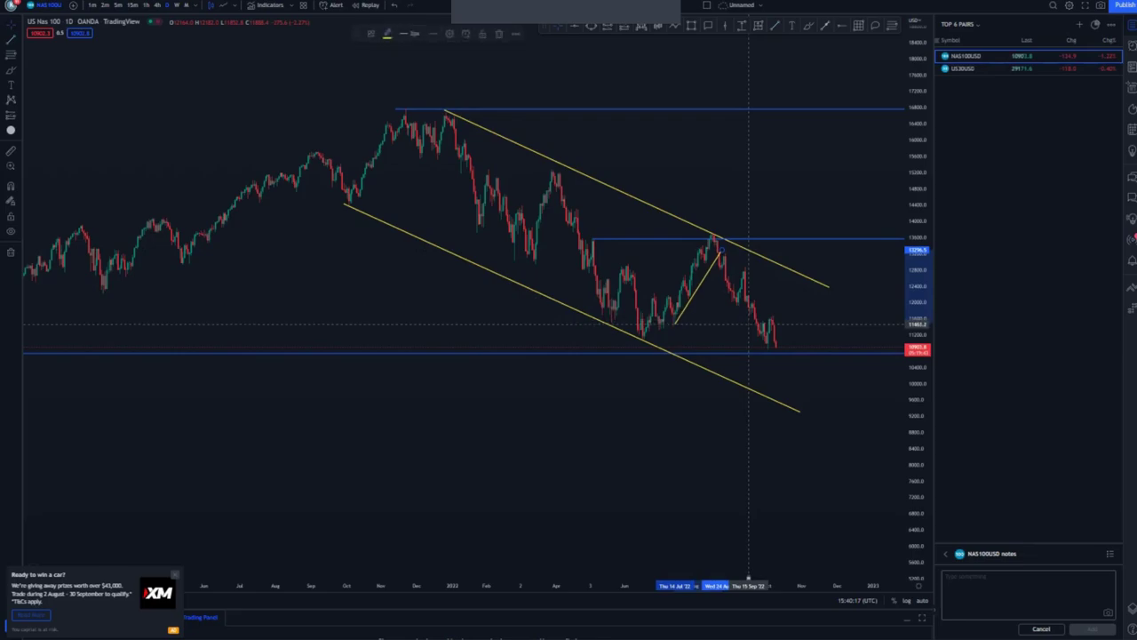
Draw a trend line along the tops of the July–August rally, lowering its starting point to form a rising channel
click(749, 103)
click(775, 25)
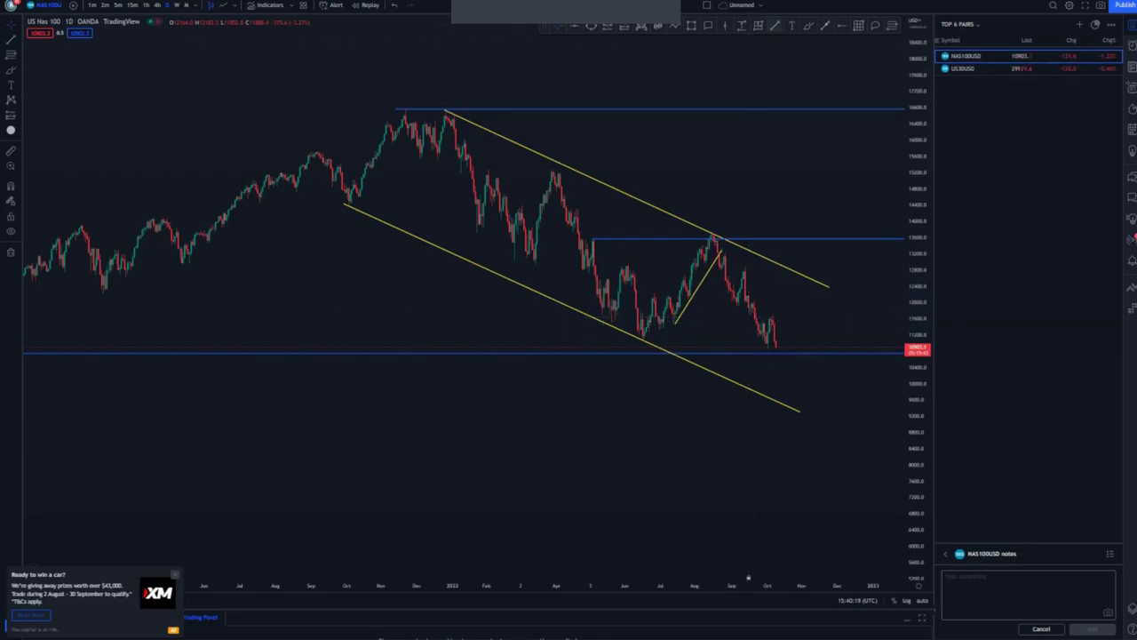
click(667, 294)
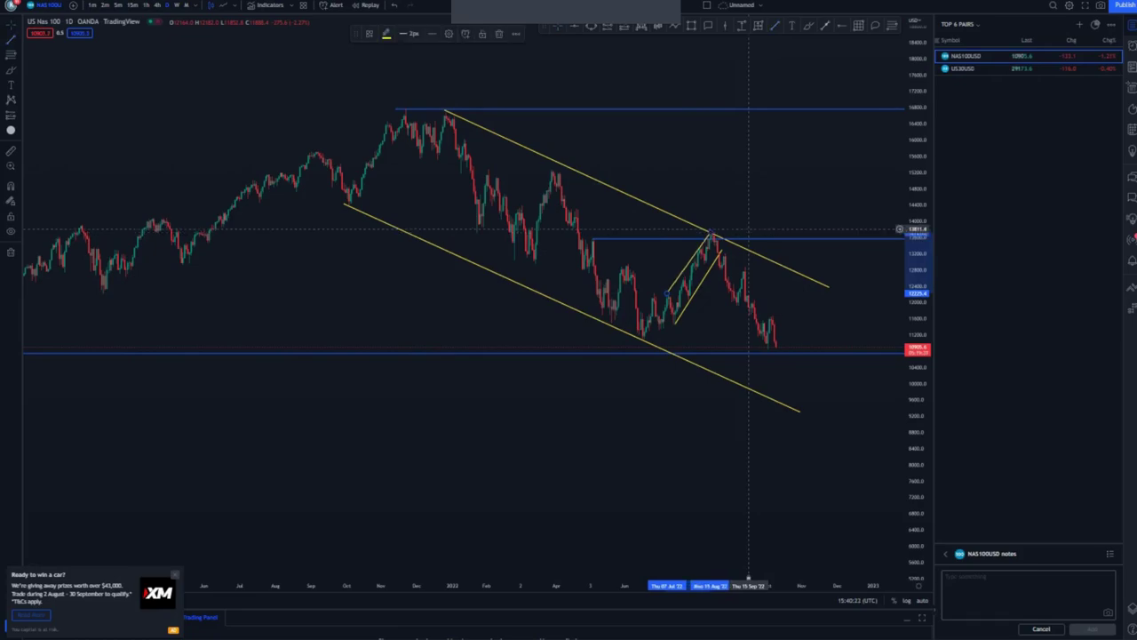
click(748, 234)
drag(667, 293, 668, 299)
click(749, 315)
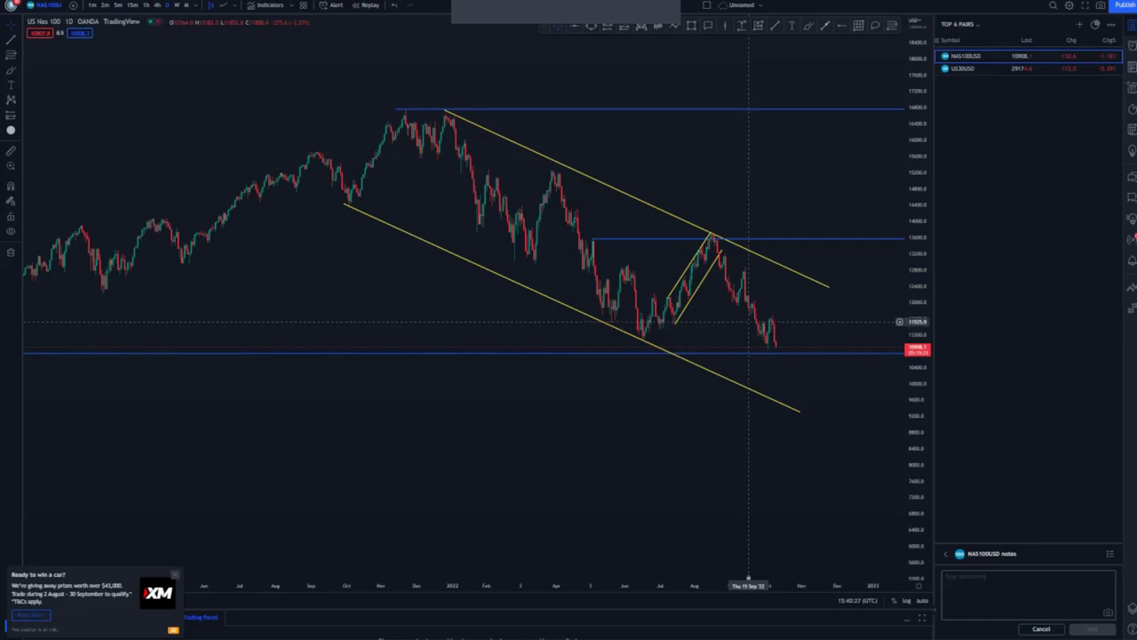
Sketch a rounded bottom around the recent lows and an upward breakout path with the brush, and undo both strokes
drag(749, 322, 744, 320)
click(808, 26)
mouse_move(737, 265)
mouse_down()
mouse_move(733, 346)
mouse_move(773, 337)
mouse_move(832, 191)
mouse_up()
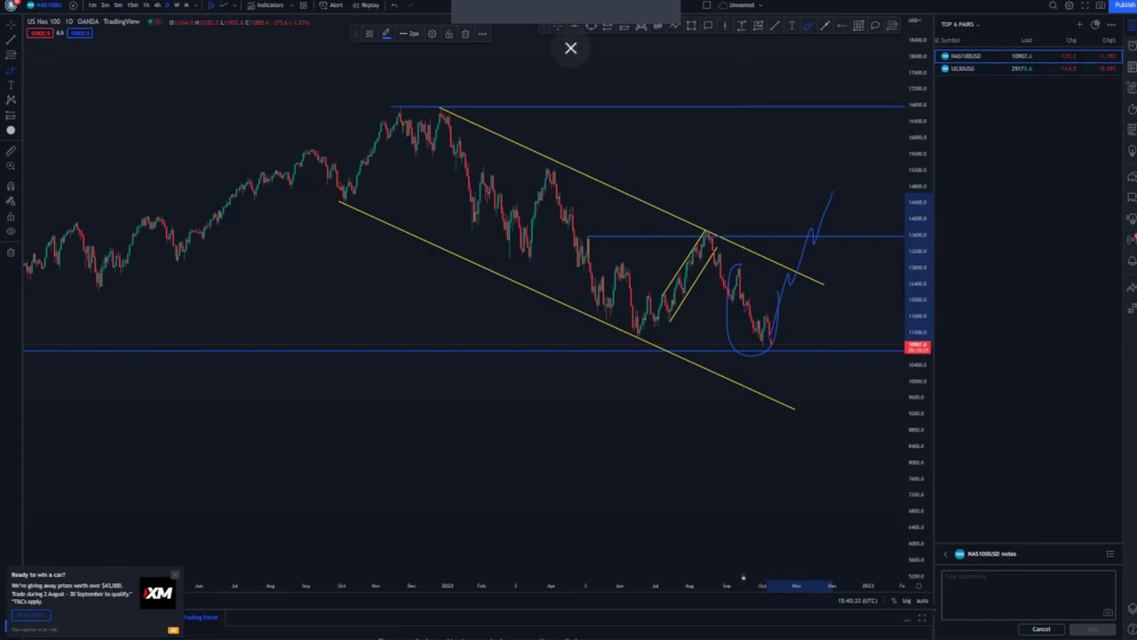
double_click(395, 5)
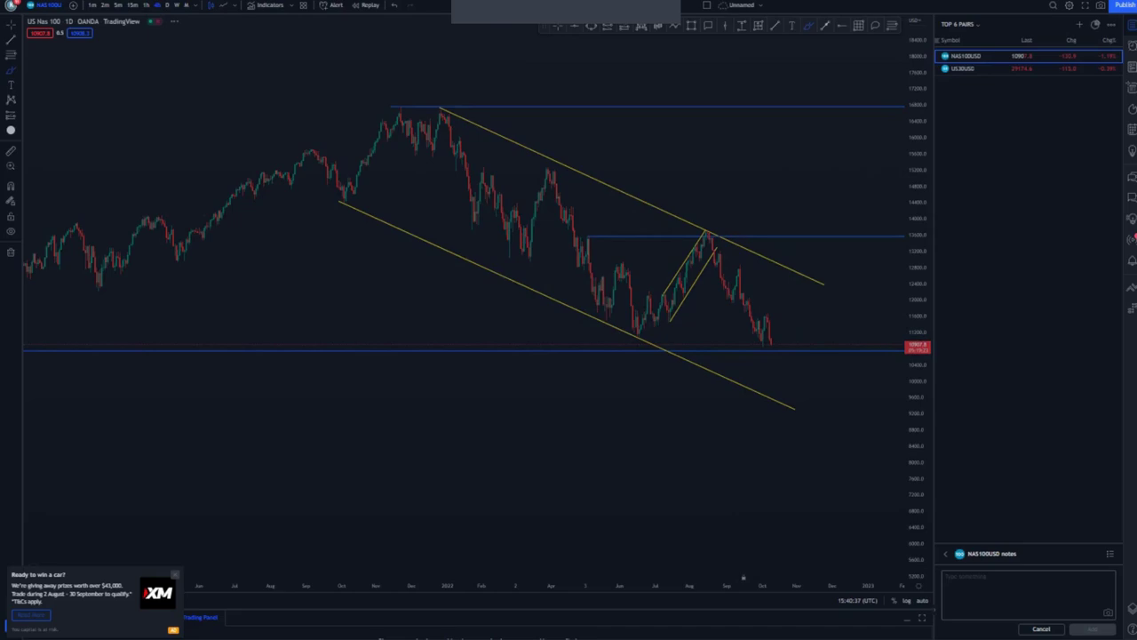
Switch to the 4-hour timeframe and draw a descending trend line from the mid-September high across the early October high
key(4)
key(h)
key(Return)
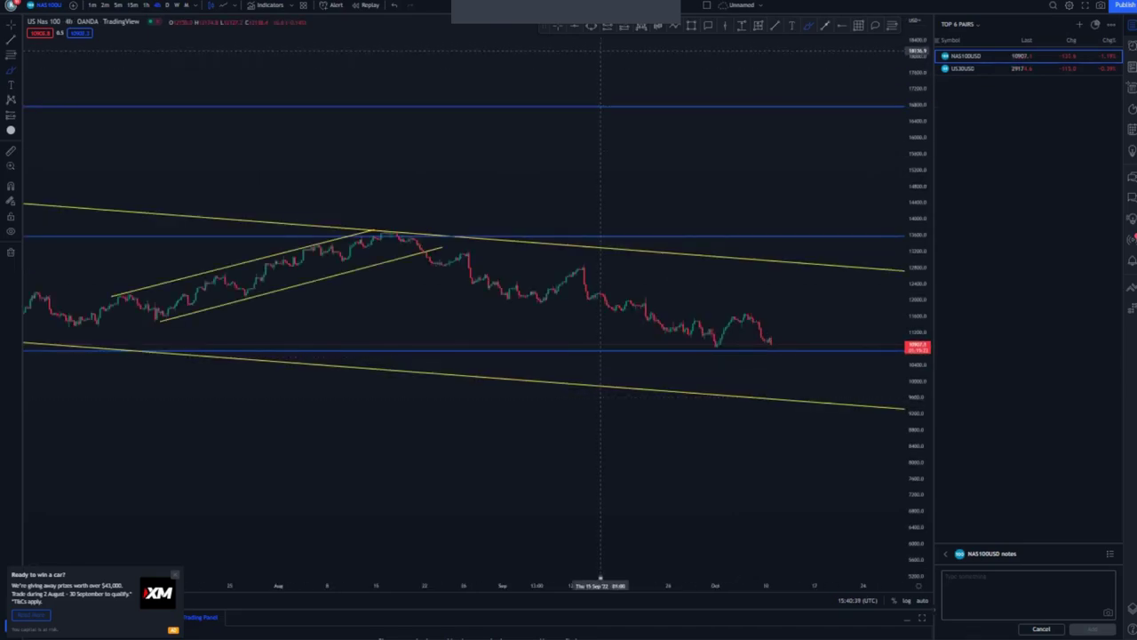
drag(917, 502, 917, 355)
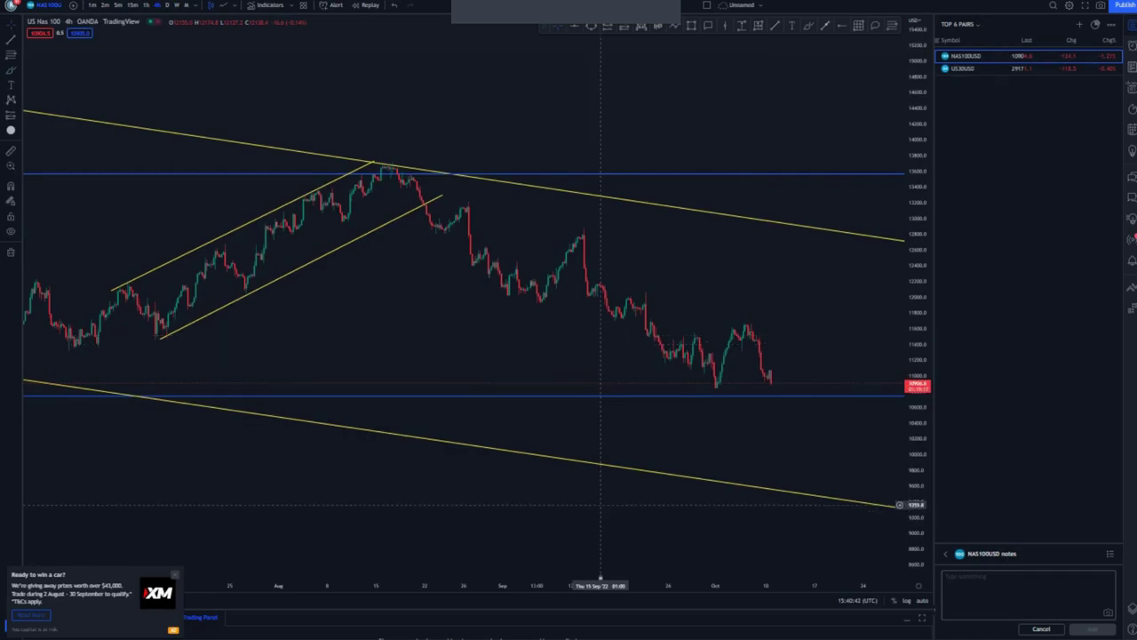
drag(601, 357, 595, 357)
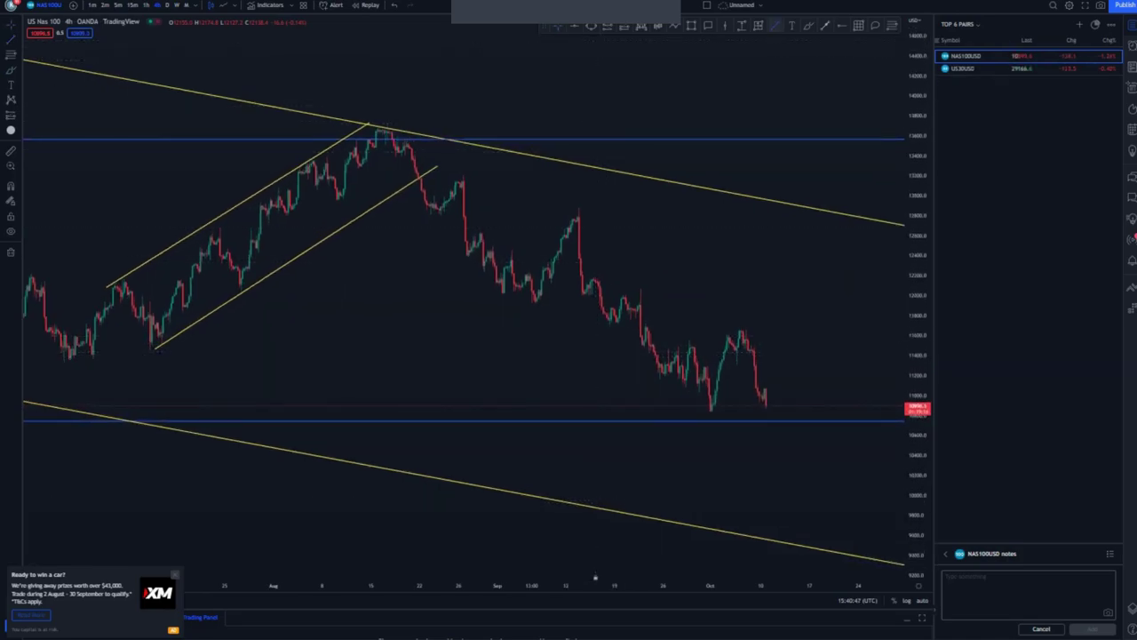
drag(578, 208, 845, 403)
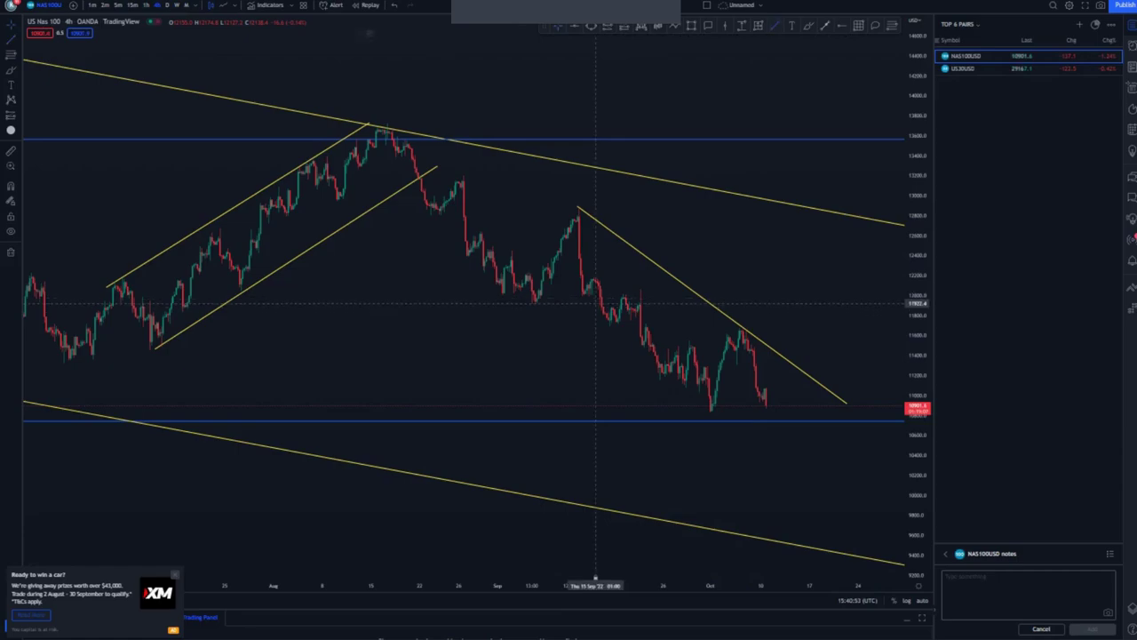
Draw a lower trend line beneath the September–October decline and steepen it to run from 8 September to about 10,071 on 13 October
mouse_move(535, 300)
mouse_down()
mouse_move(690, 452)
mouse_move(807, 475)
mouse_up()
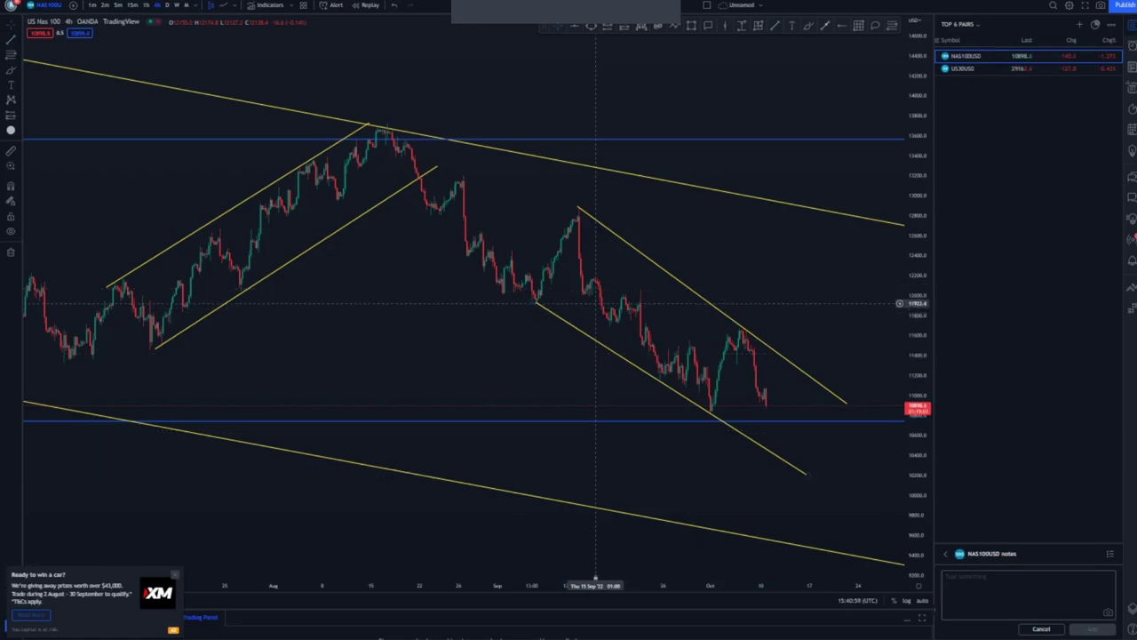
drag(534, 300, 551, 281)
click(596, 435)
drag(807, 475, 791, 489)
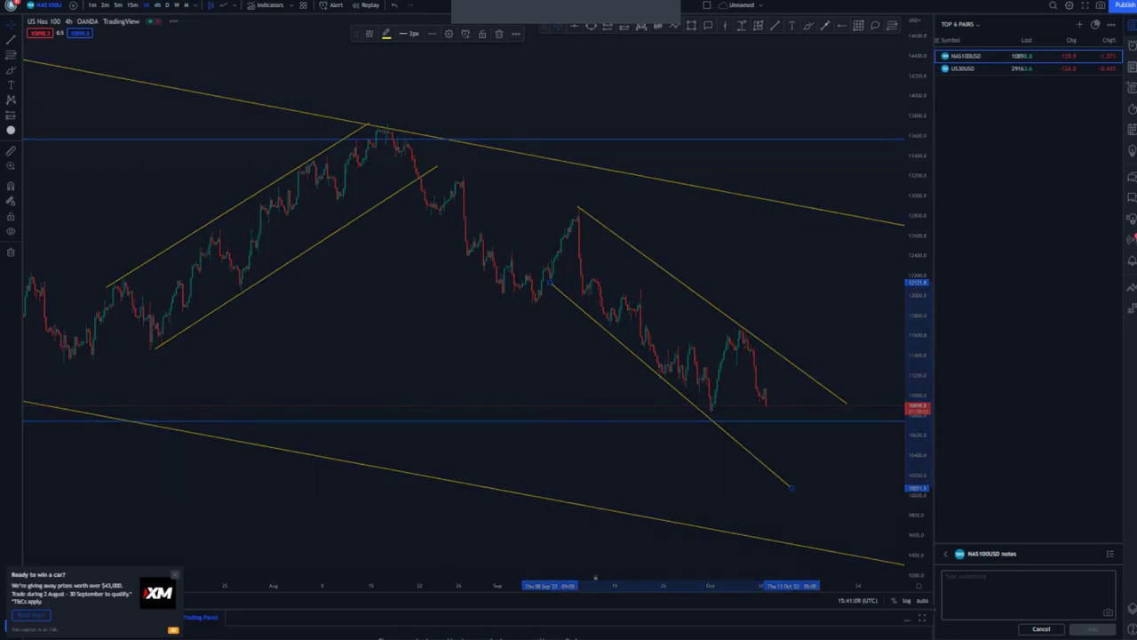
Switch to the 1-hour timeframe and re-anchor the start of the lower channel line at the early September swing low
click(146, 5)
scroll(438, 407, down, 5)
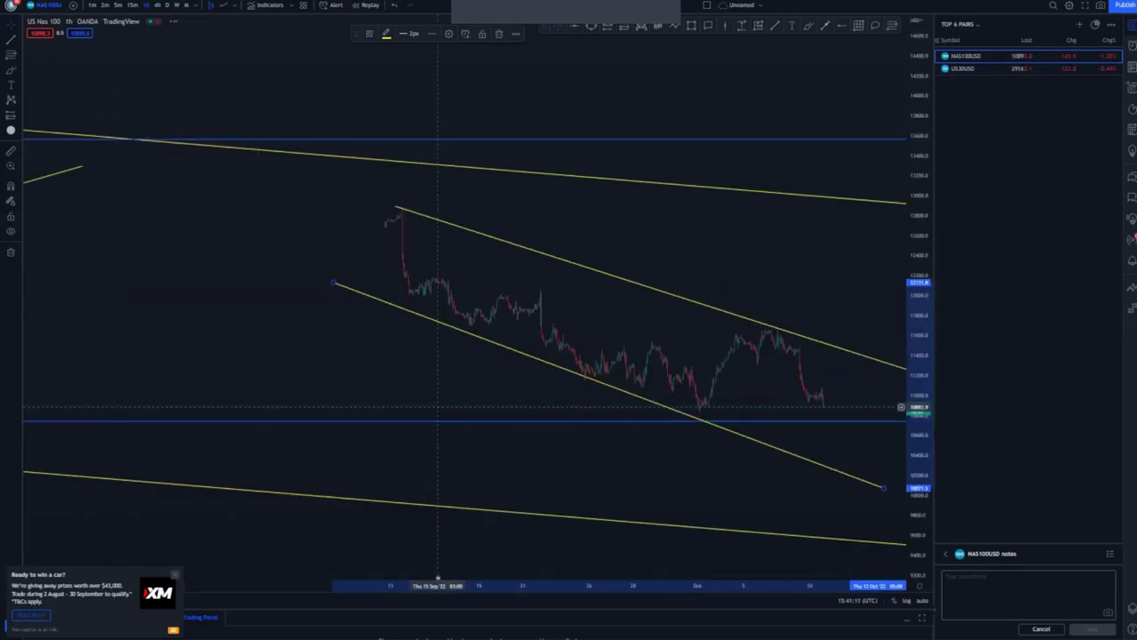
drag(438, 578, 526, 578)
drag(527, 256, 520, 253)
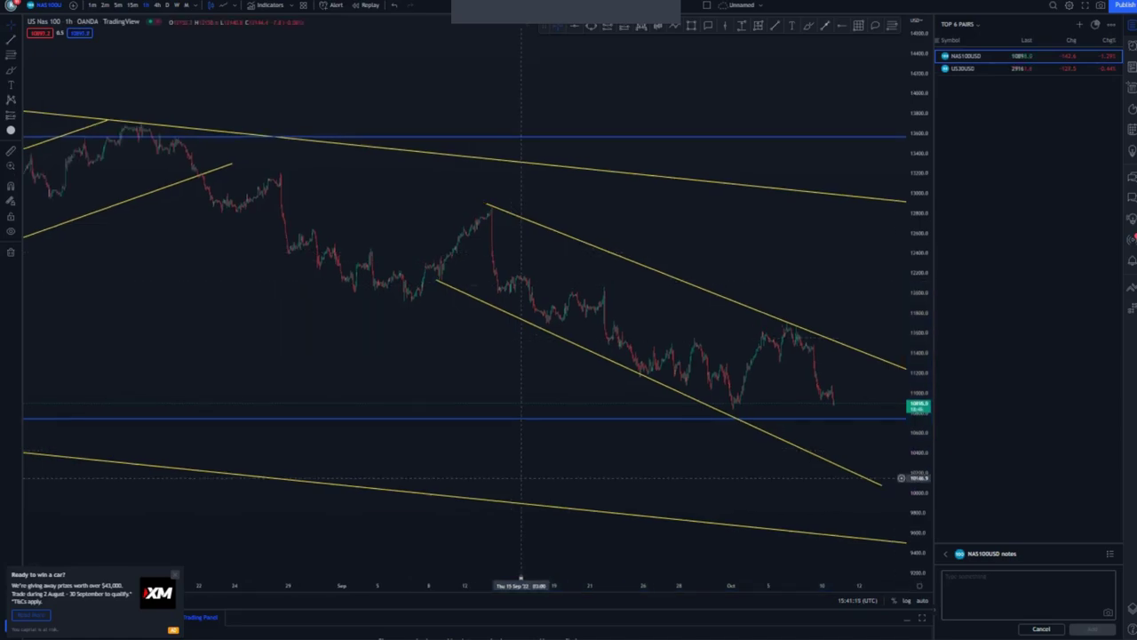
drag(520, 477, 410, 435)
drag(327, 249, 298, 269)
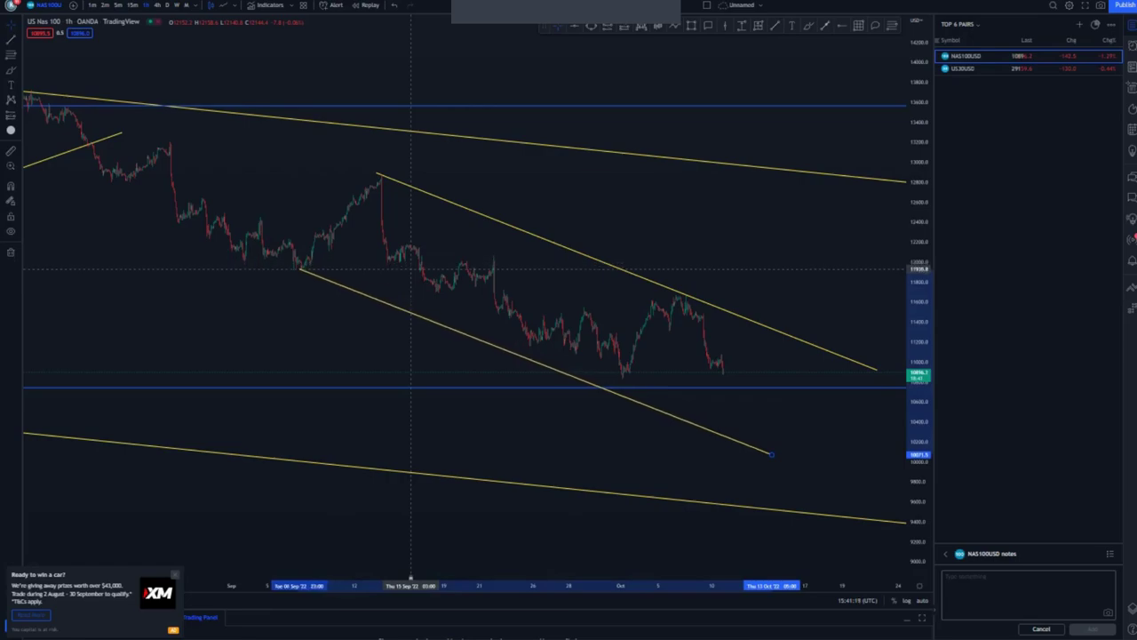
Adjust the right ends of the recent channel lines, the lower to about 10,272 and the upper to about 11,244 on 14 October
mouse_move(771, 454)
mouse_down()
mouse_move(787, 432)
mouse_move(754, 442)
mouse_up()
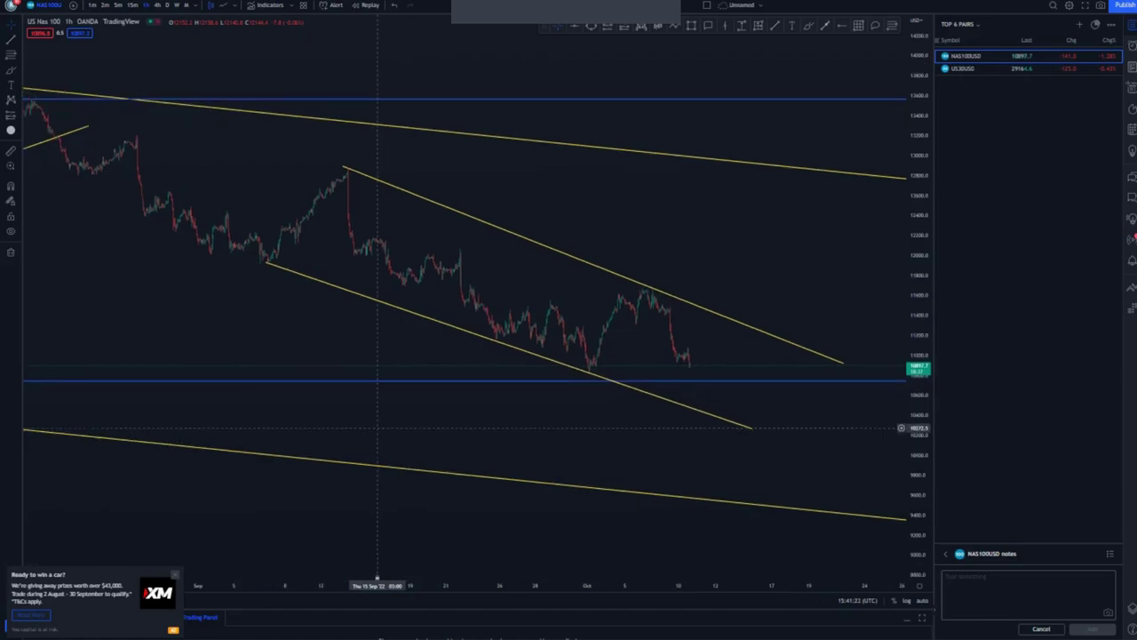
click(844, 363)
drag(843, 363, 754, 331)
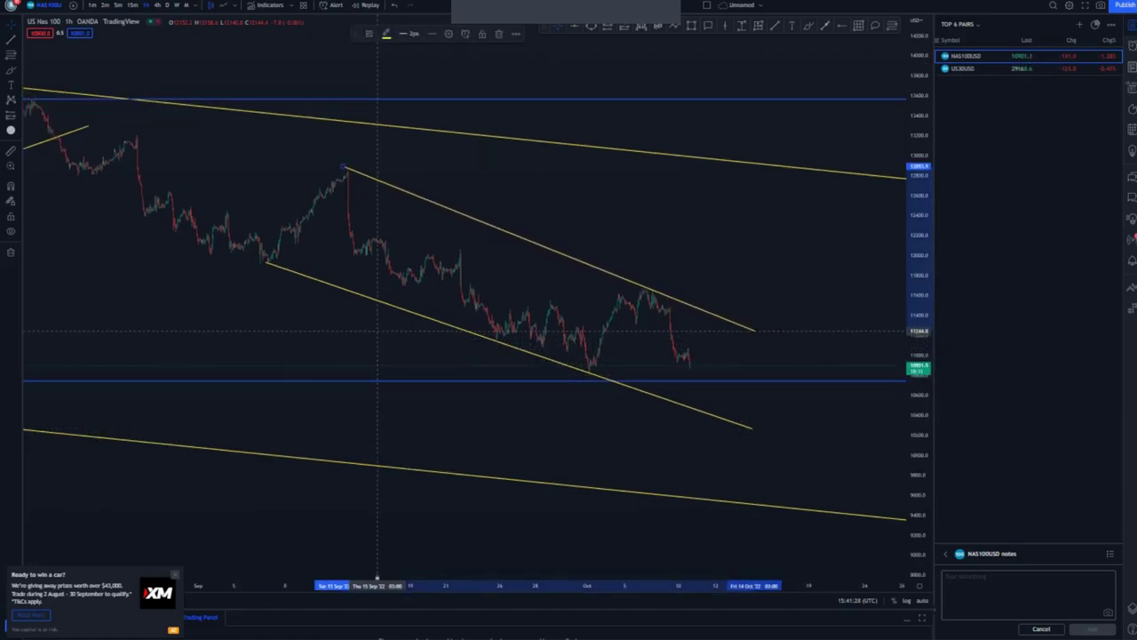
Brush a projected drop to the lower channel line and a rebound into consolidation, circling the two earlier touches and the projected one
click(808, 26)
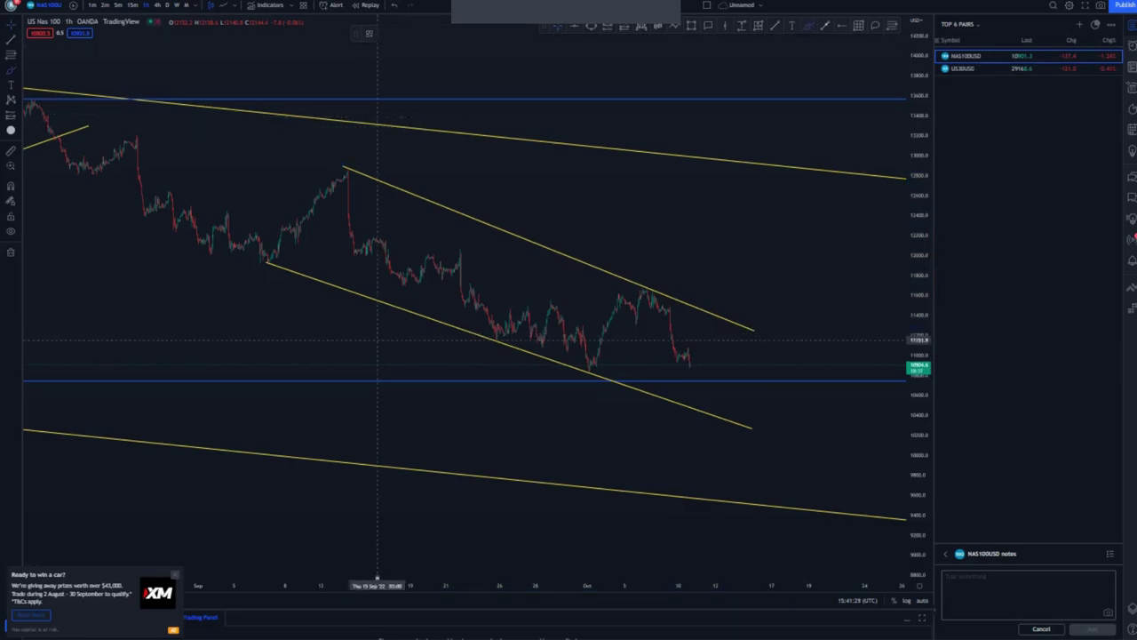
drag(690, 363, 704, 398)
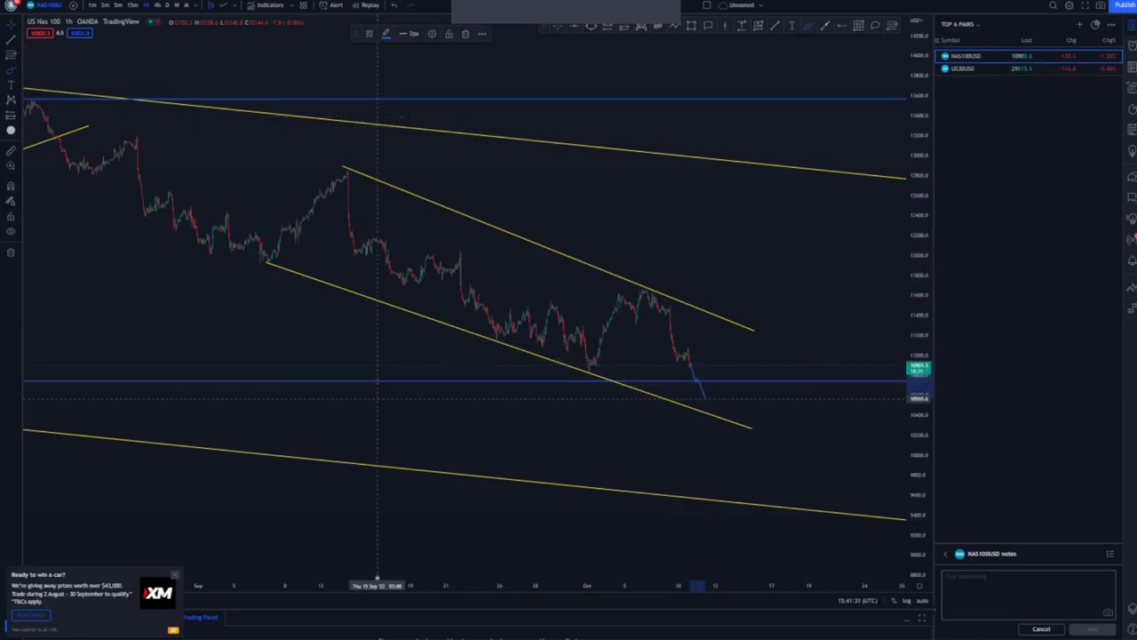
drag(276, 259, 276, 270)
drag(586, 362, 598, 373)
mouse_move(714, 411)
mouse_down()
mouse_move(721, 424)
mouse_move(746, 362)
mouse_move(766, 370)
mouse_up()
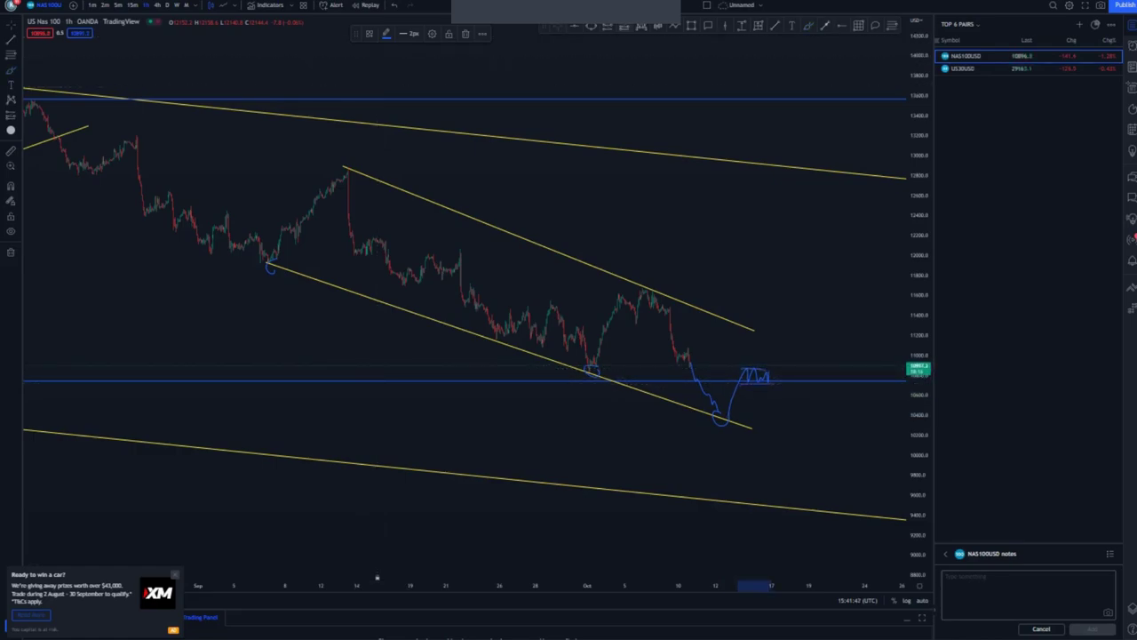
Place a long position at the end of the sketched consolidation with its entry at about 10,858
click(624, 27)
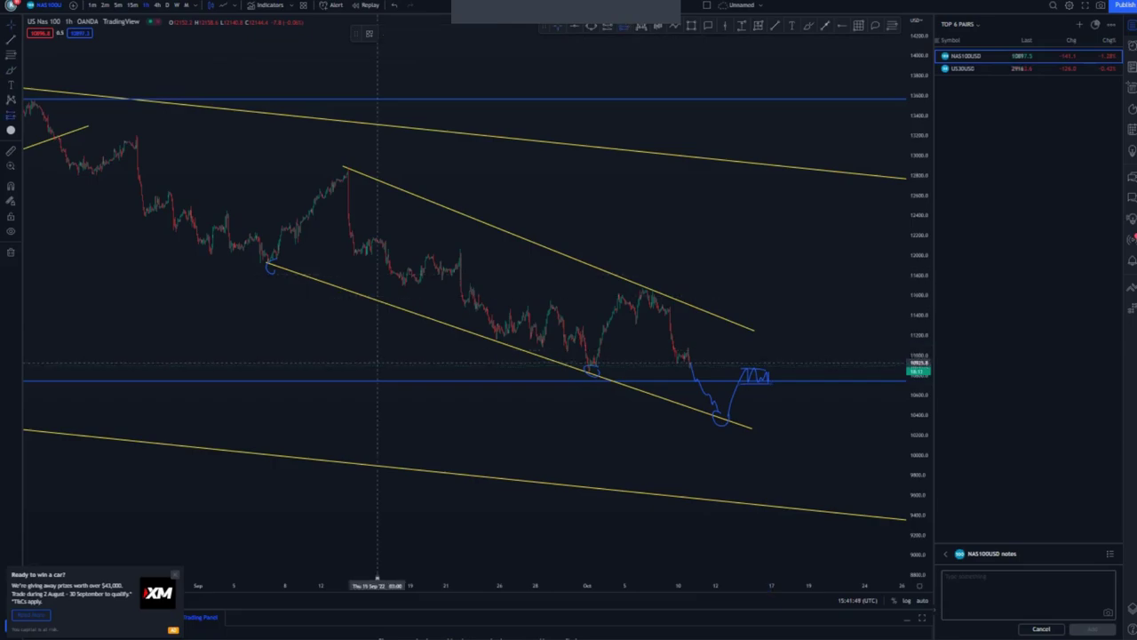
click(766, 372)
drag(378, 368, 317, 315)
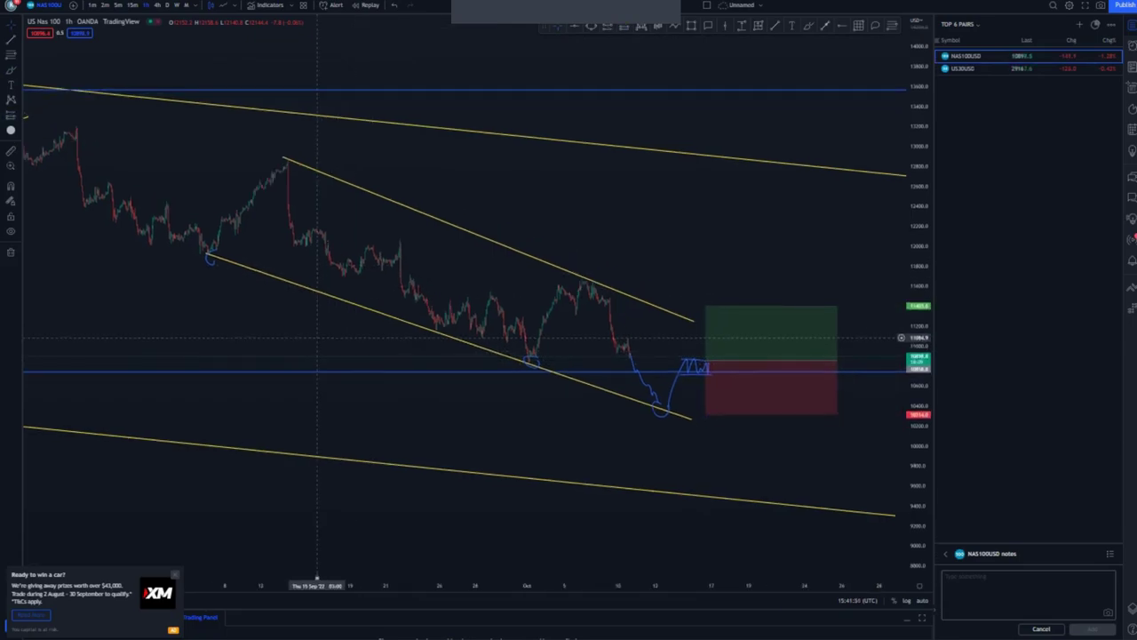
Raise the long position's target above the upper channel line to about 13,145 and tighten its stop to about 10,574
drag(706, 305, 705, 157)
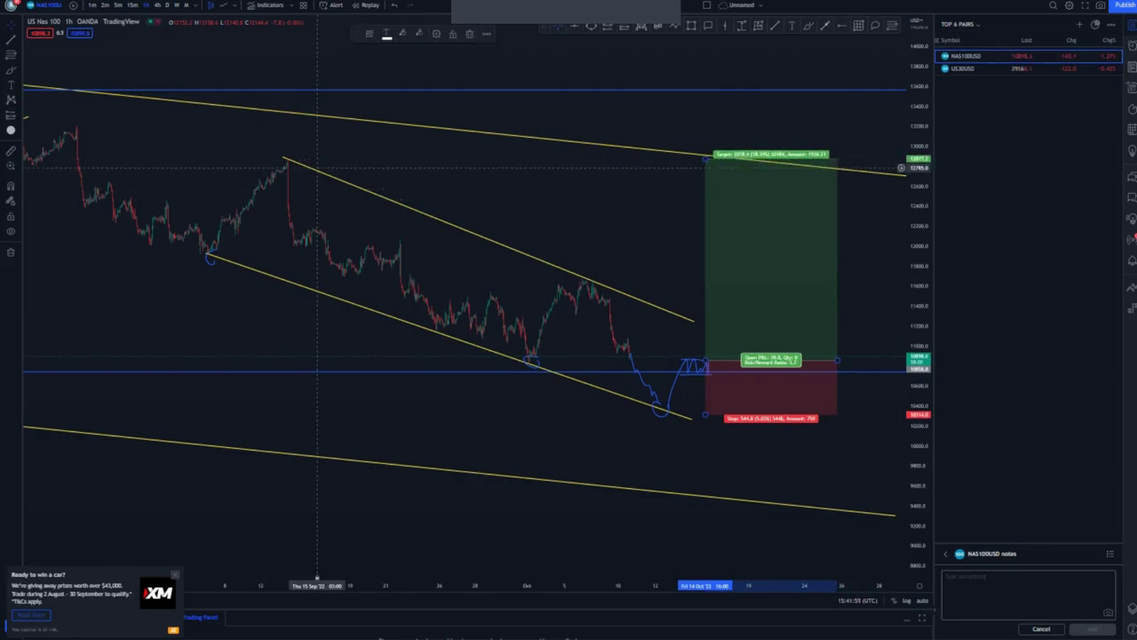
drag(705, 414, 705, 388)
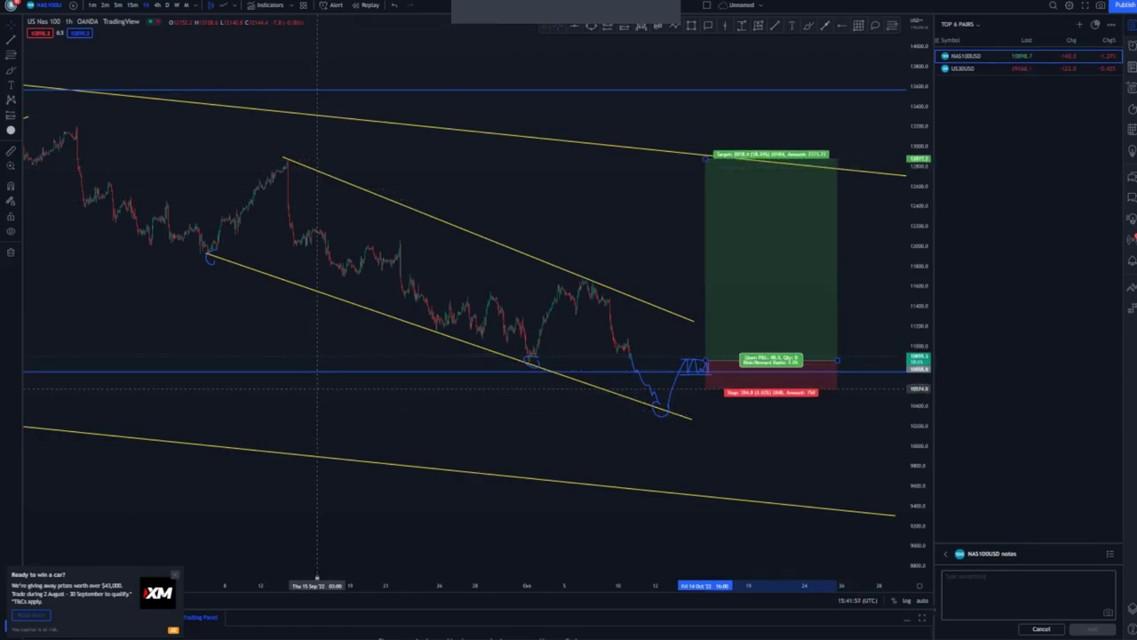
click(711, 431)
drag(711, 462, 698, 466)
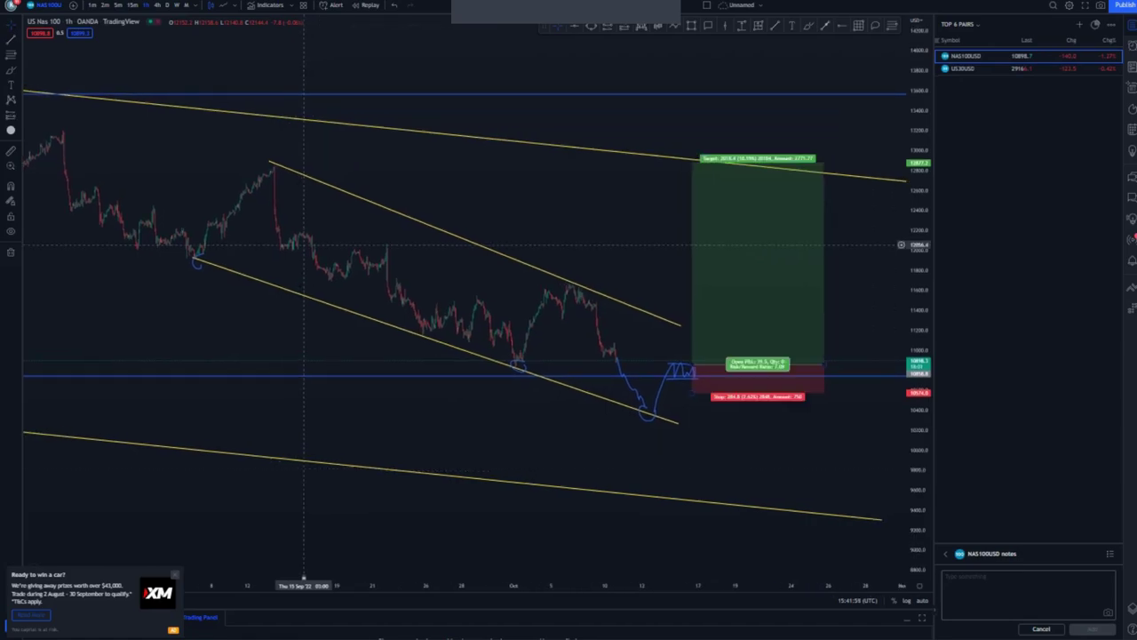
drag(694, 160, 694, 134)
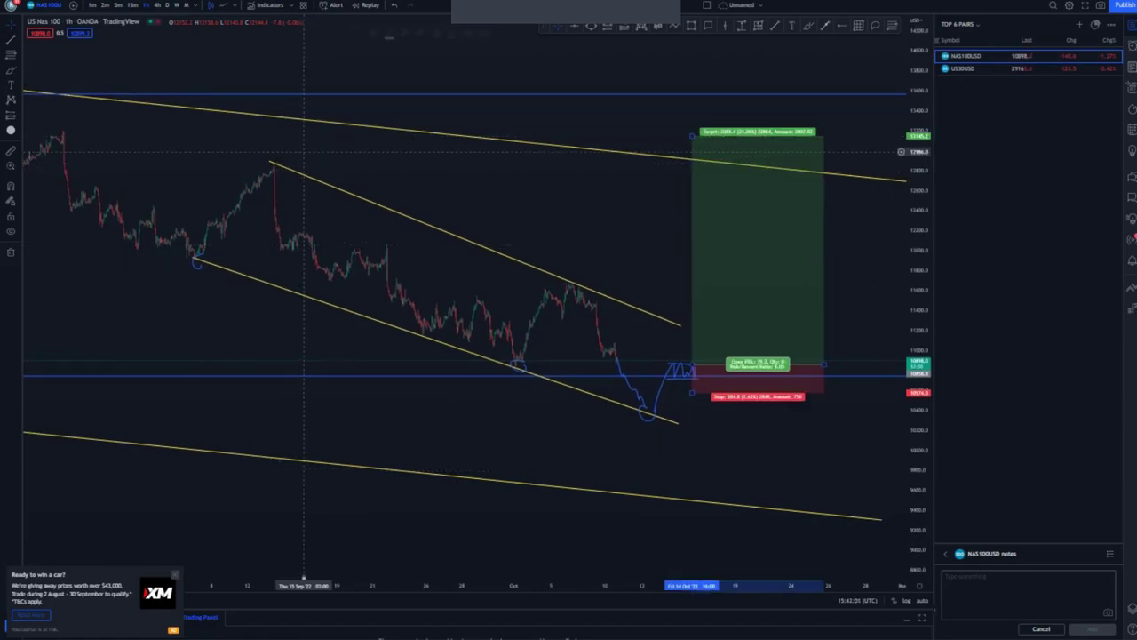
Switch to the 4-hour timeframe and extend the long position's target to the highest horizontal level at about 16,746
click(157, 5)
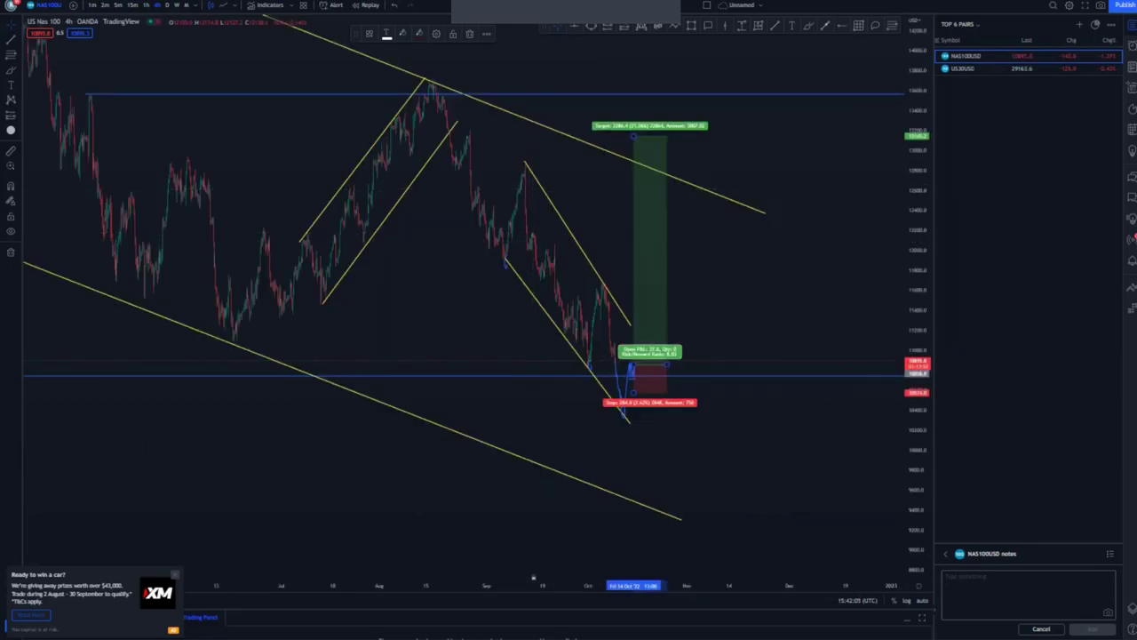
drag(533, 278, 536, 332)
scroll(536, 331, down, 6)
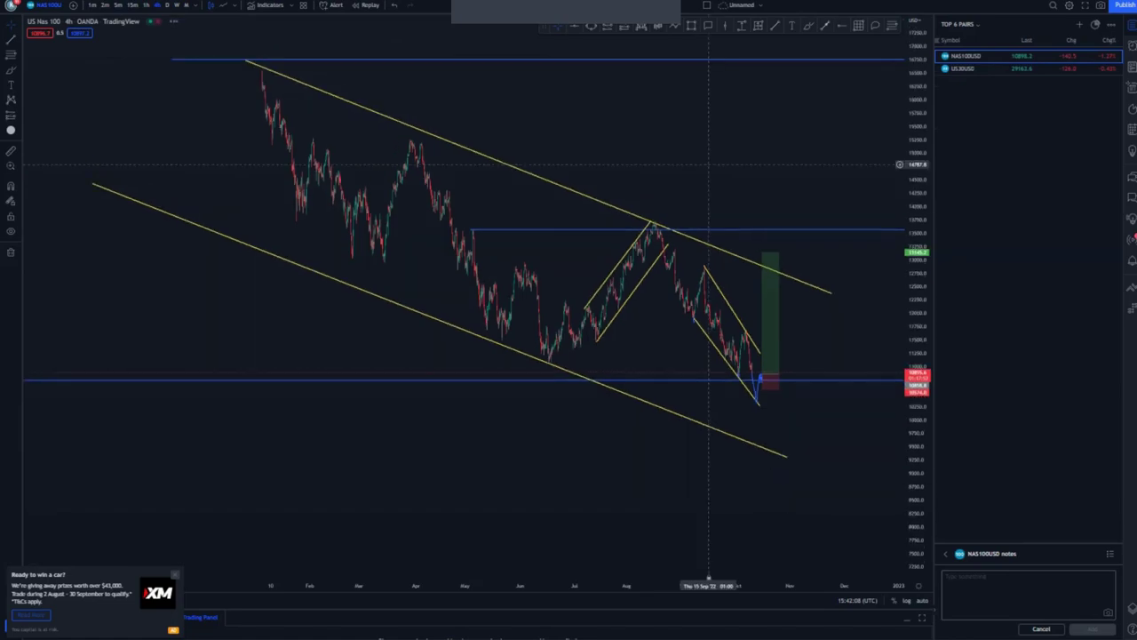
drag(708, 254, 708, 58)
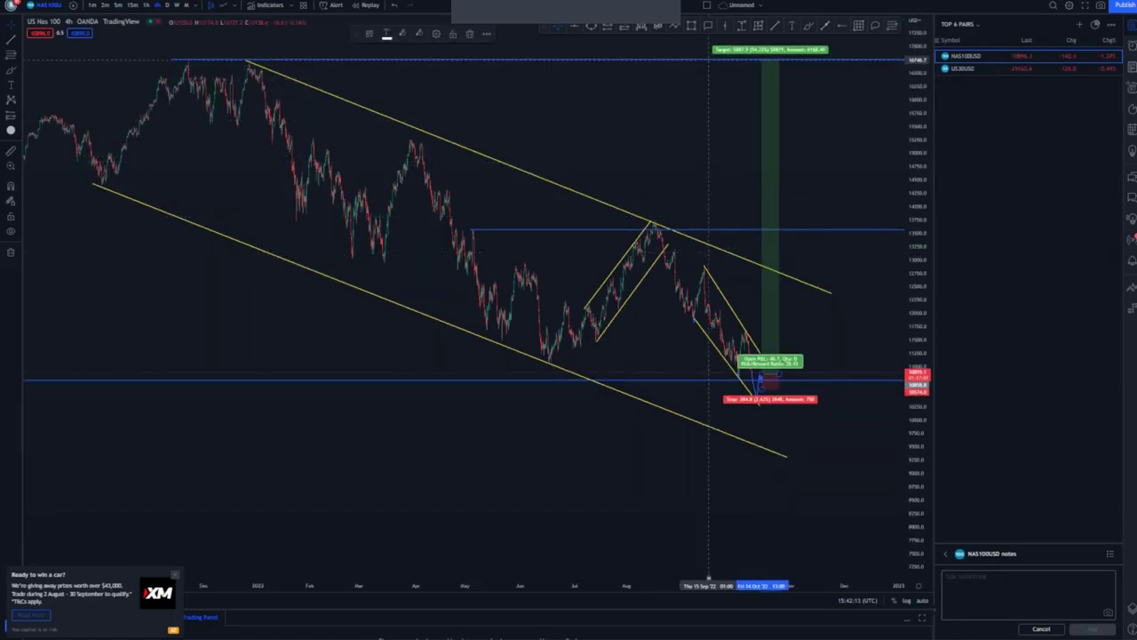
click(708, 113)
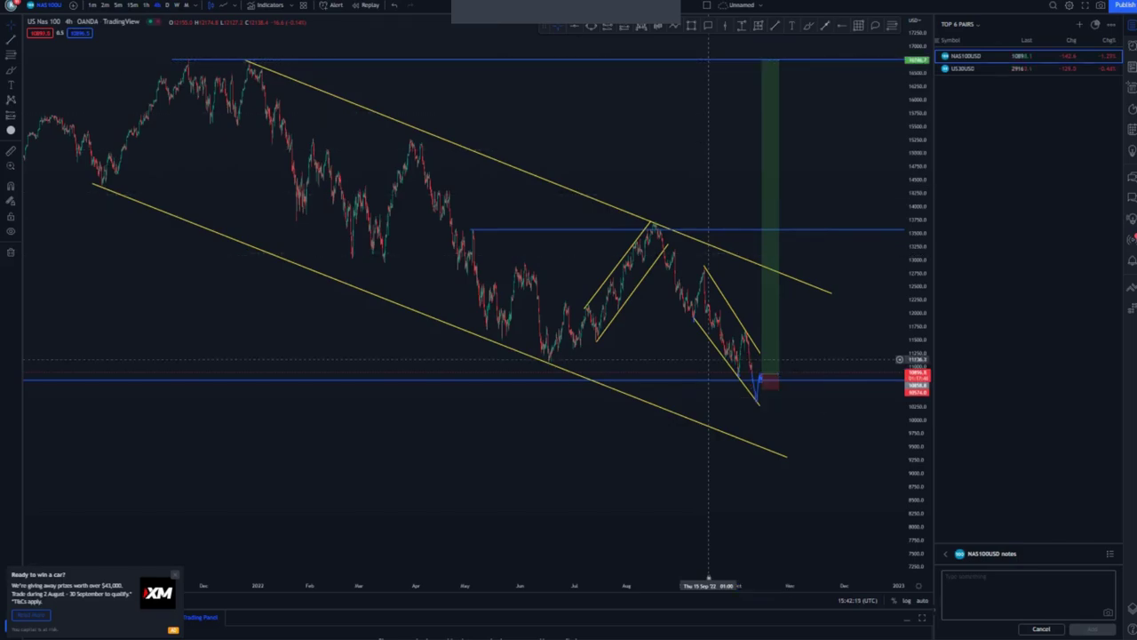
Brush marks on the two earlier touches of the large channel's lower line and sketch a projected drop from the entry to that line
drag(918, 252, 918, 309)
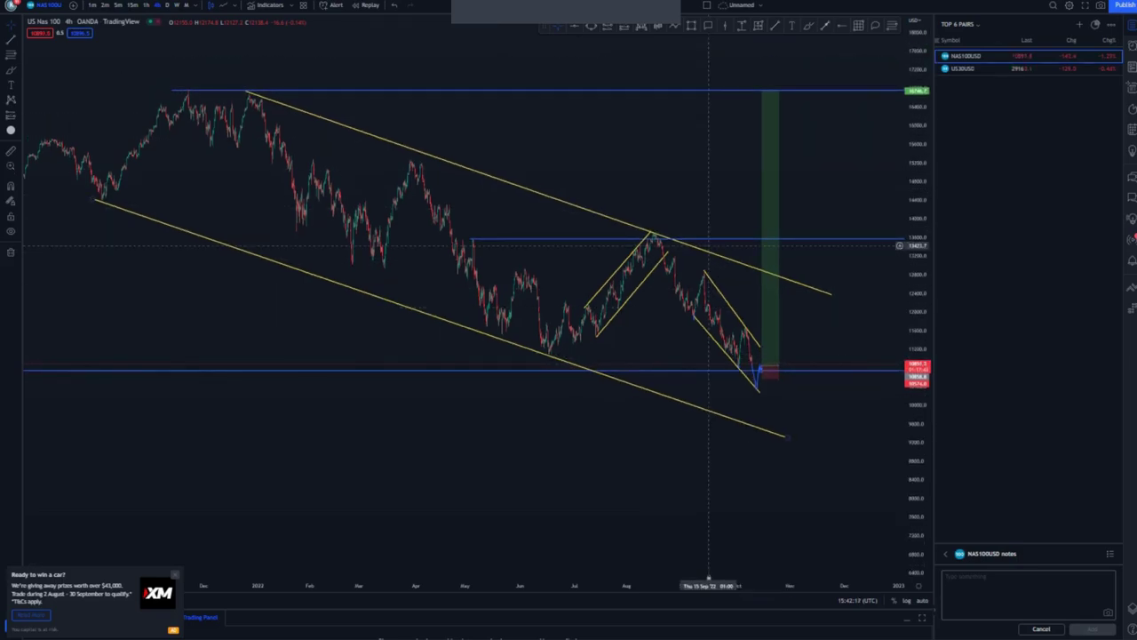
scroll(667, 442, up, 2)
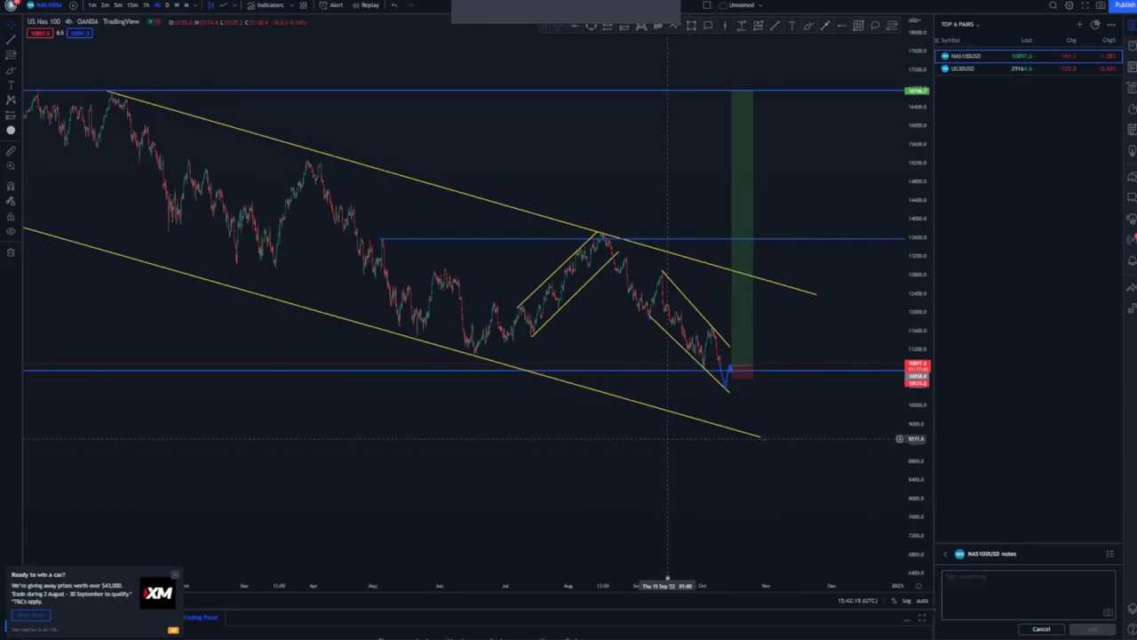
scroll(732, 469, down, 2)
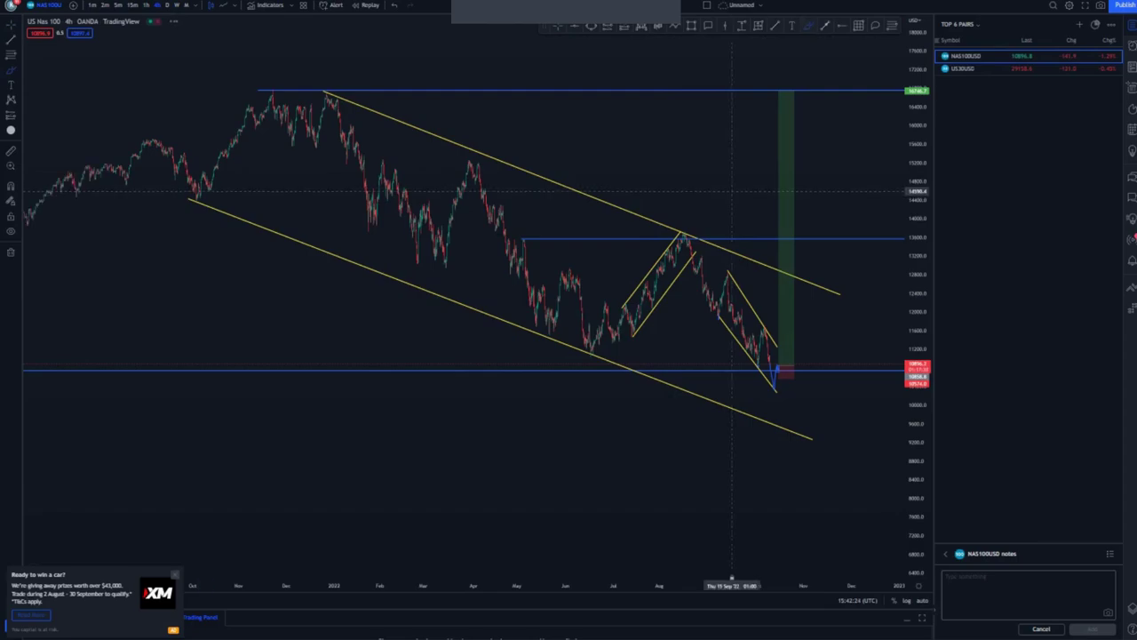
click(584, 352)
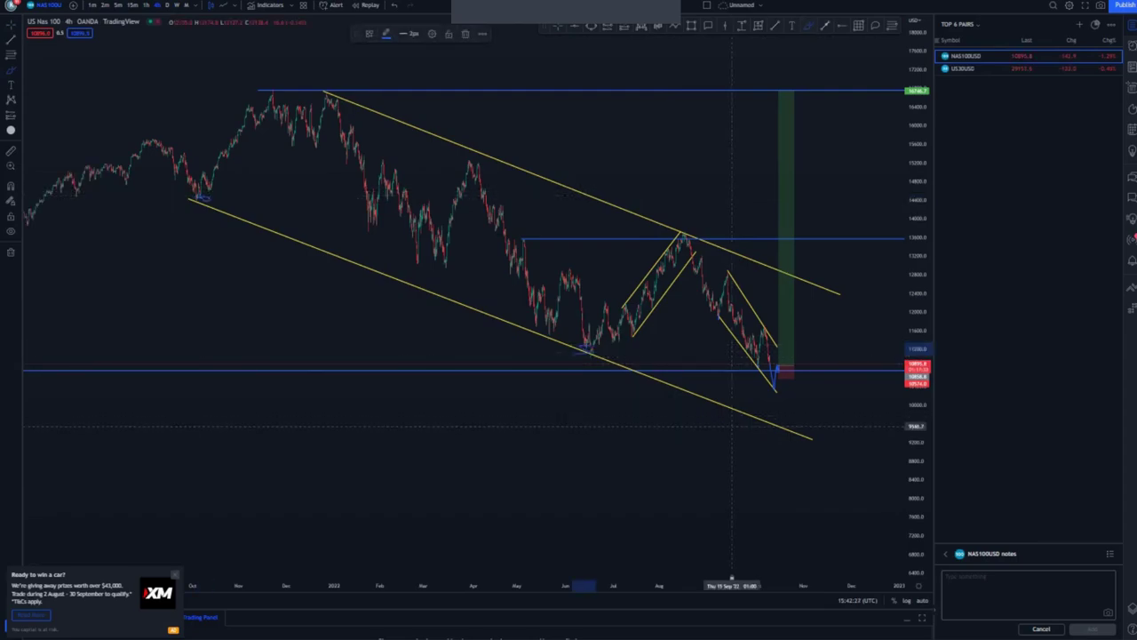
mouse_move(780, 365)
mouse_down()
mouse_move(787, 409)
mouse_move(810, 424)
mouse_up()
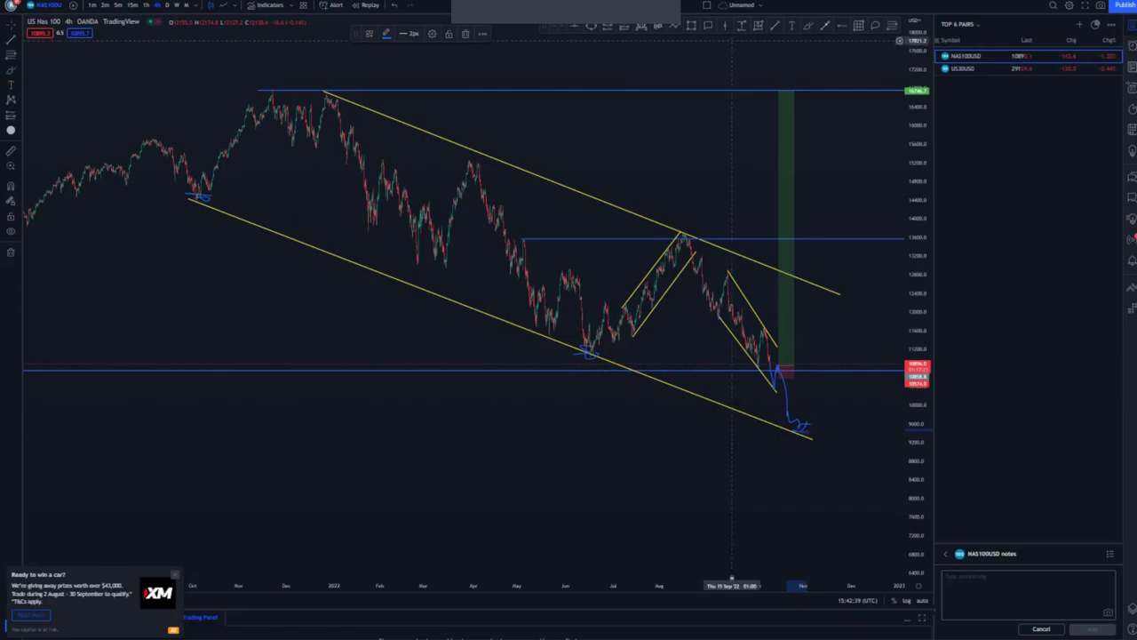
drag(732, 145, 703, 140)
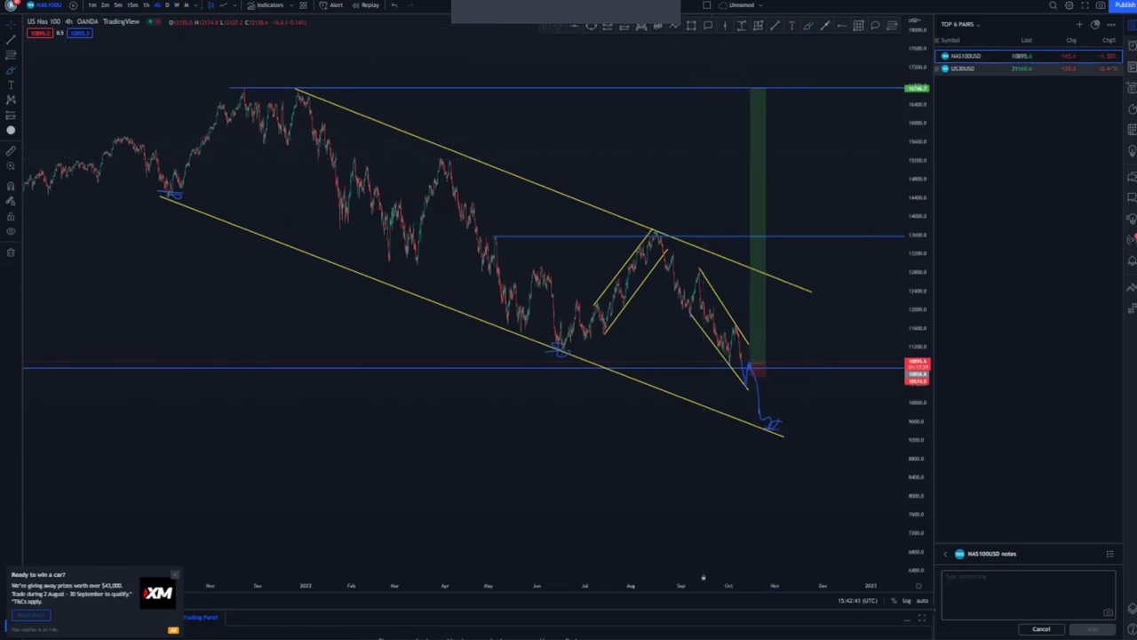
Open US30USD on the weekly timeframe, reset the chart view and remove all existing drawings
click(977, 69)
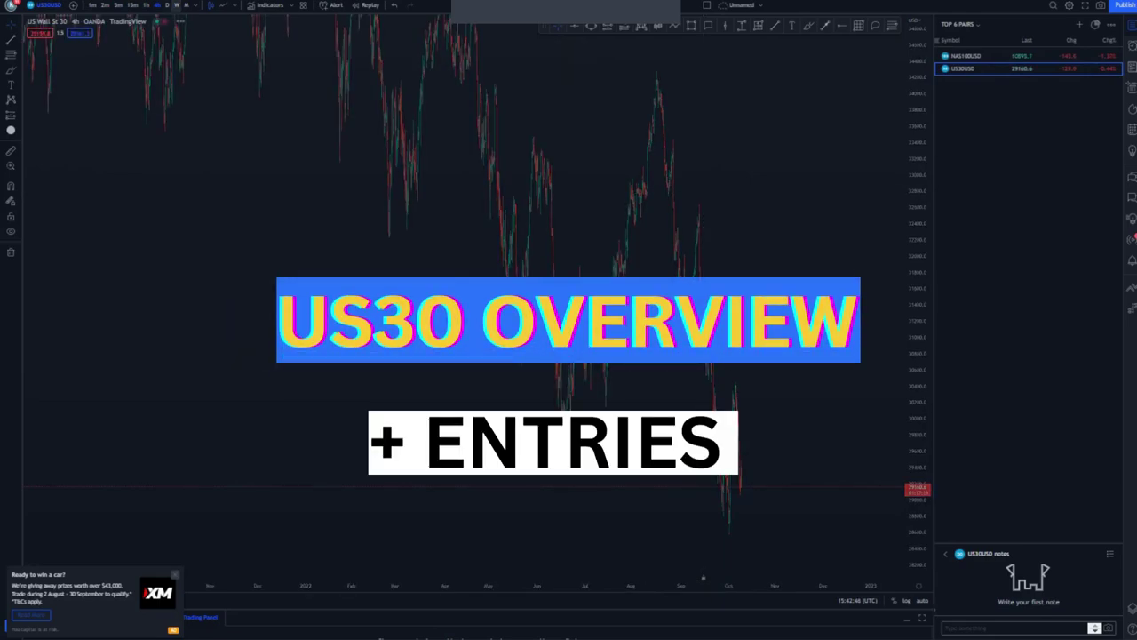
click(177, 5)
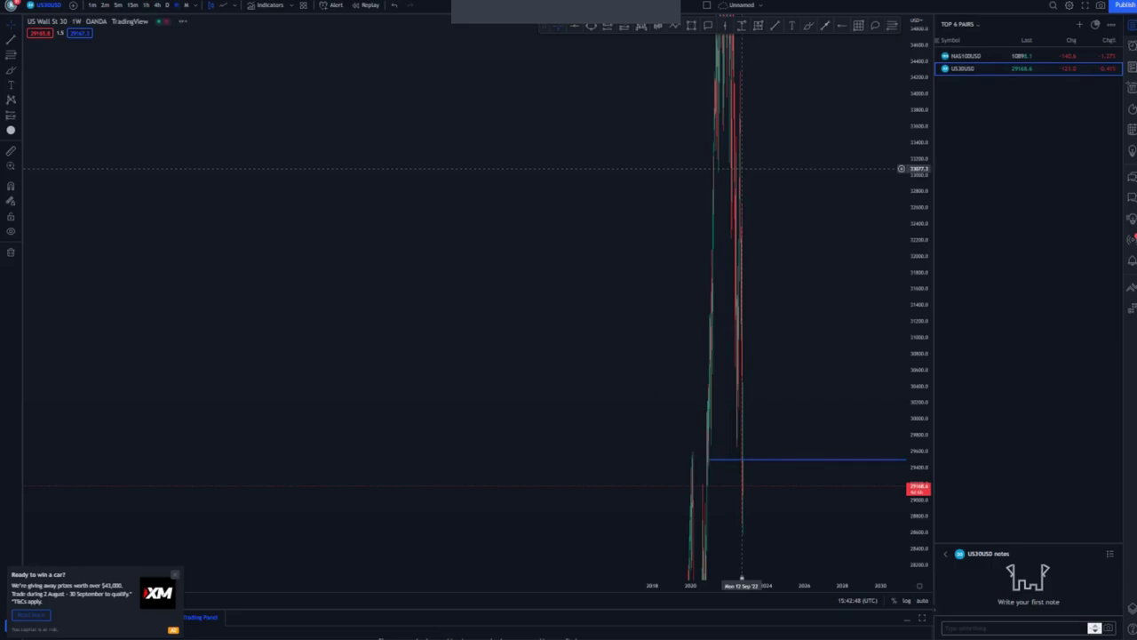
right_click(236, 171)
click(258, 178)
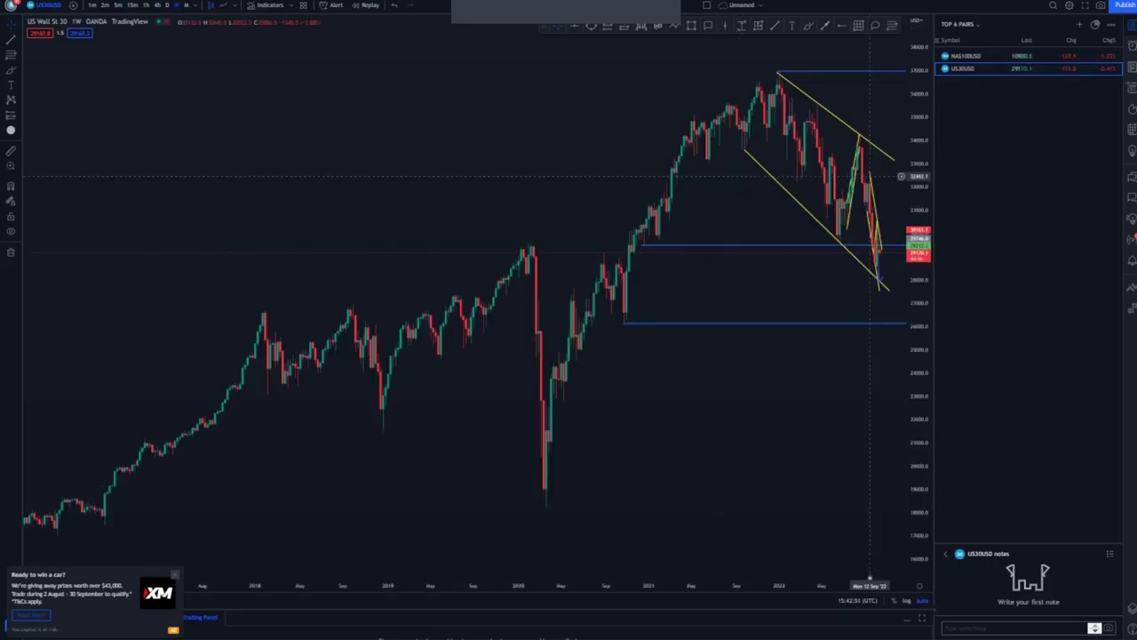
click(11, 251)
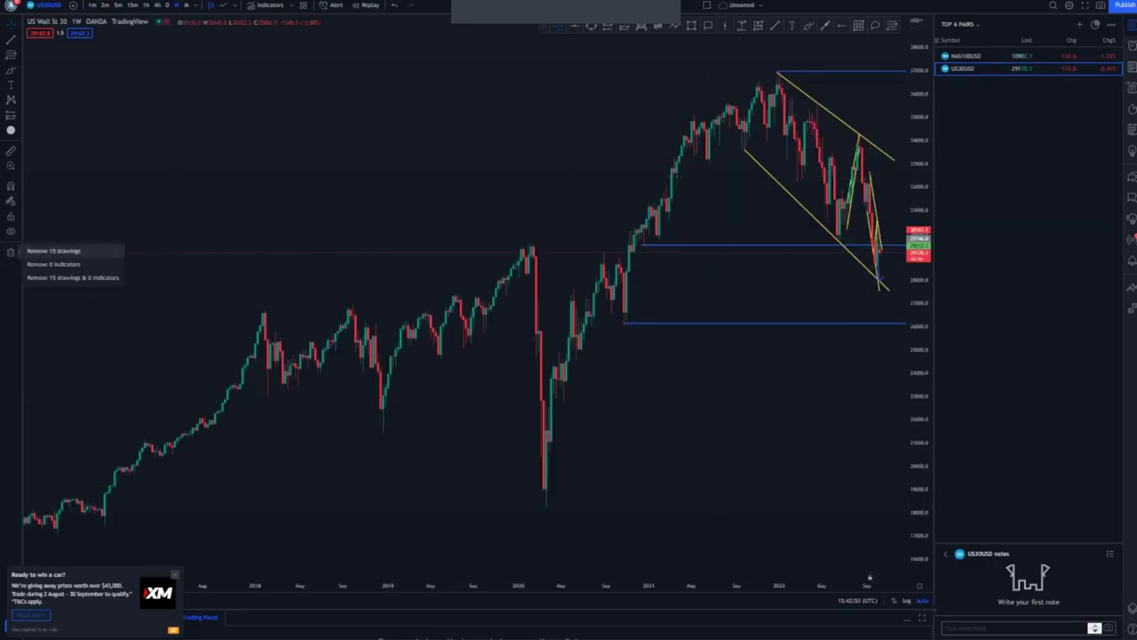
click(62, 251)
drag(870, 313, 743, 354)
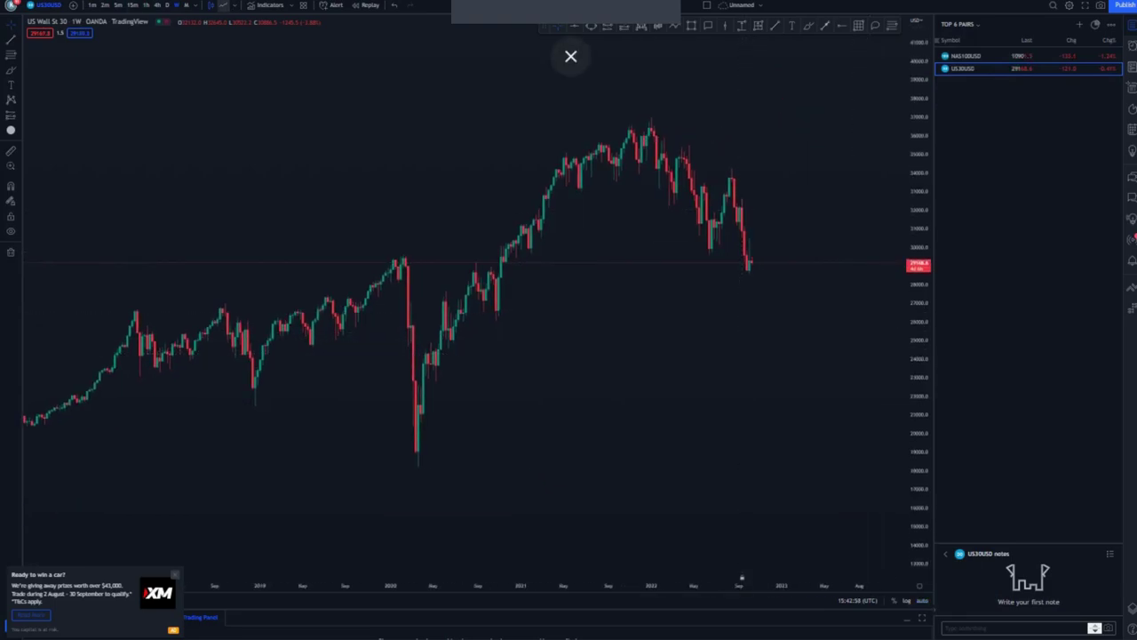
Using the line chart, place a horizontal ray at the early 2021 low, then return to candles and lower it to about 29,700
click(223, 5)
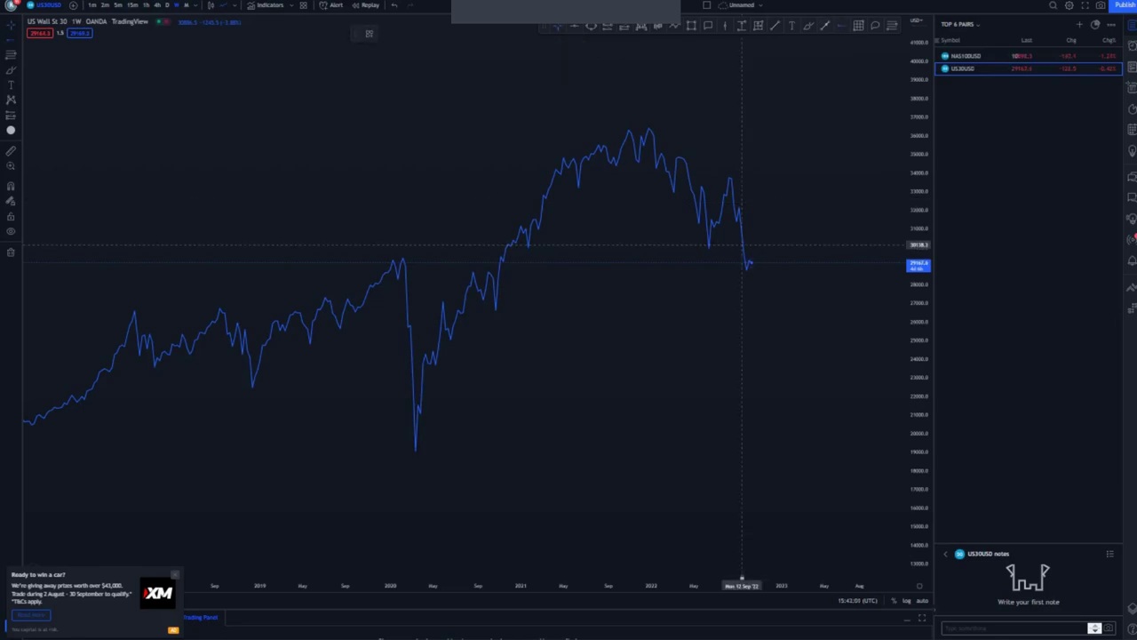
click(529, 248)
click(533, 279)
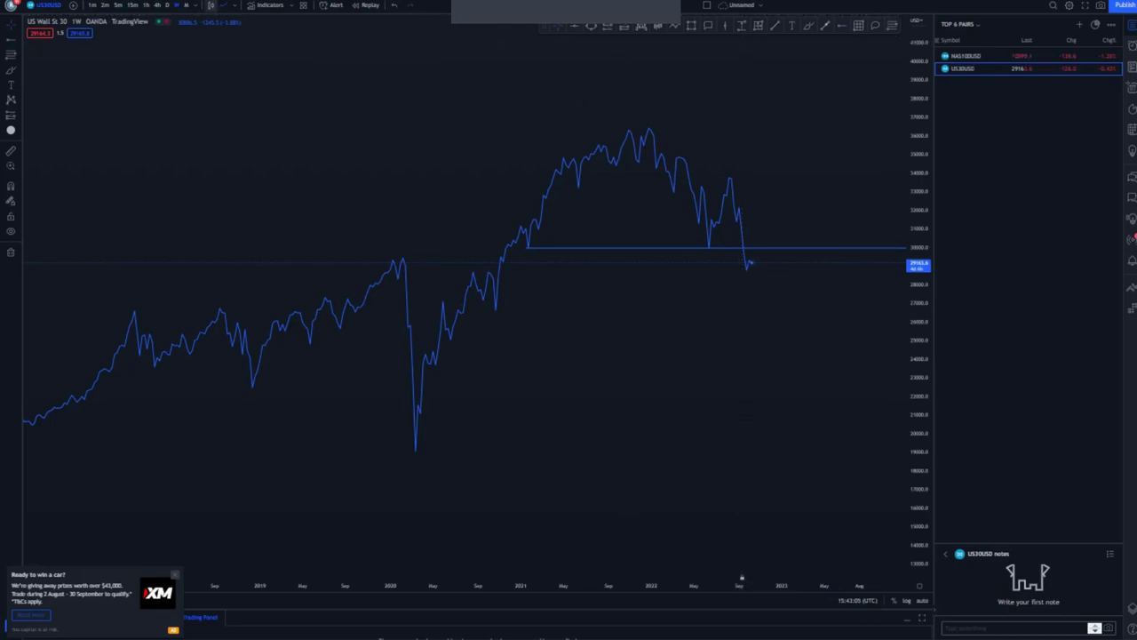
click(210, 5)
scroll(741, 257, up, 1)
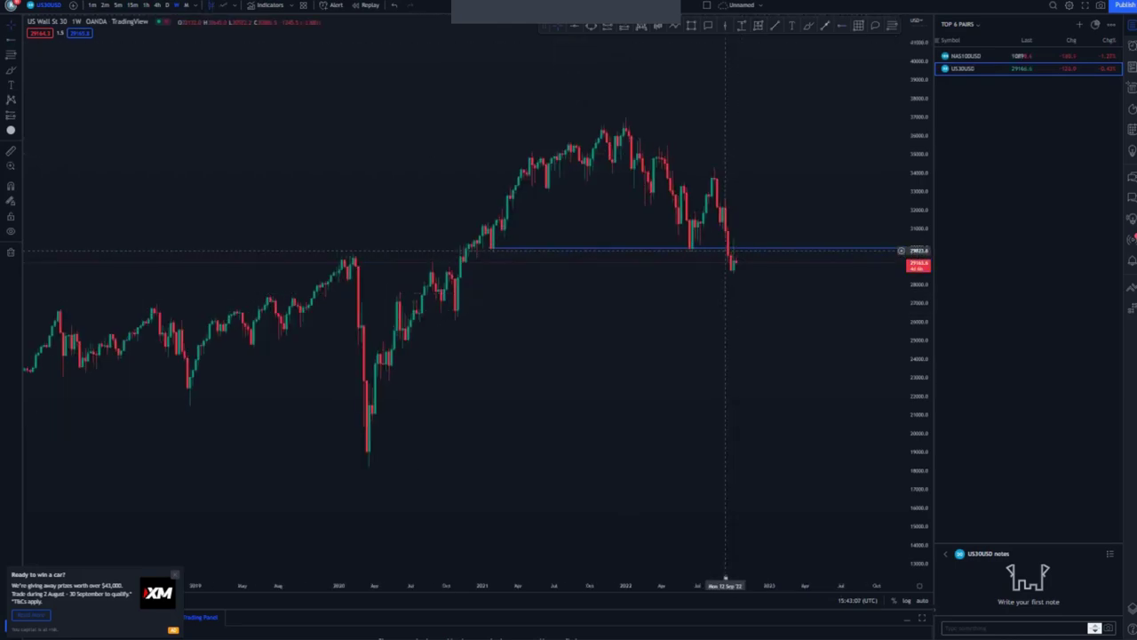
drag(726, 250, 726, 254)
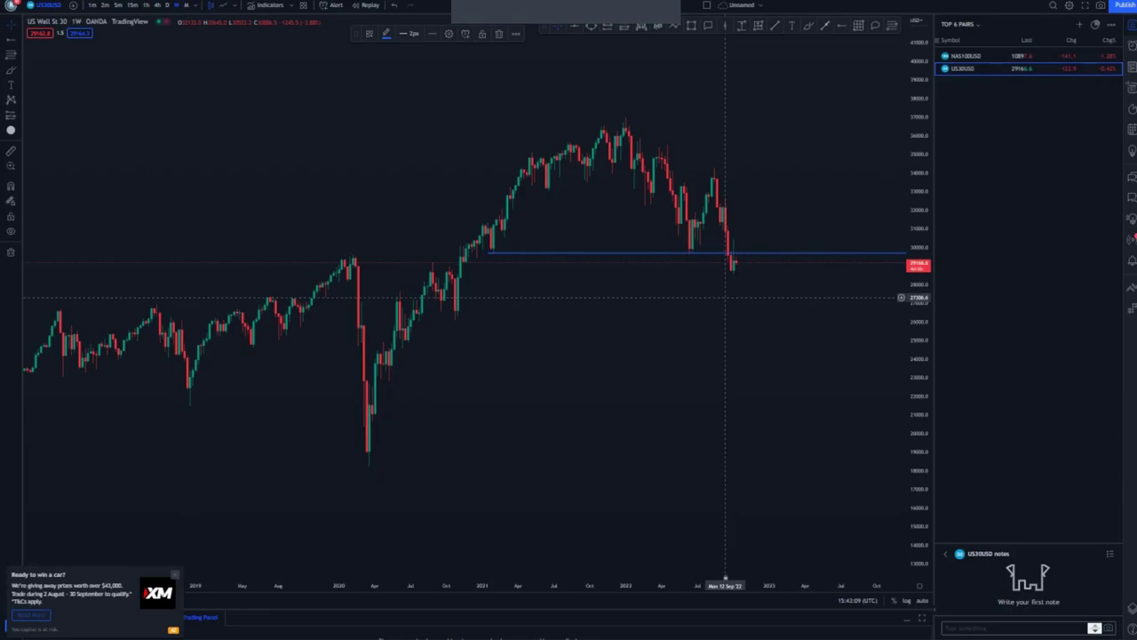
Add horizontal rays at the late 2020 swing low, about 26,100, and at the January 2022 high, about 36,900
drag(726, 298, 717, 323)
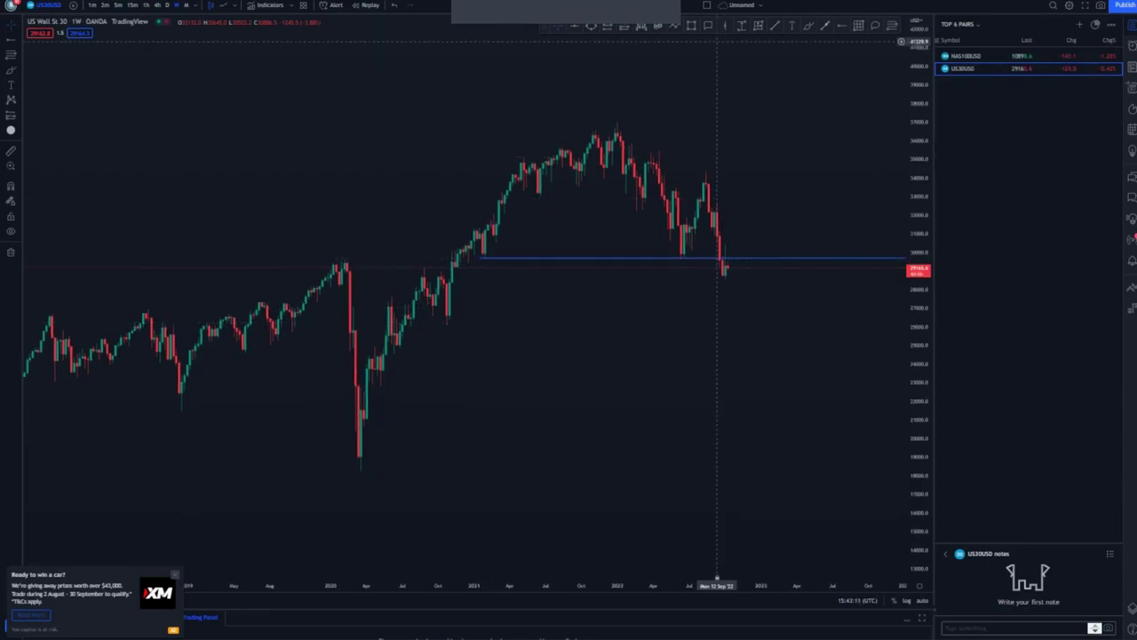
click(443, 324)
click(446, 348)
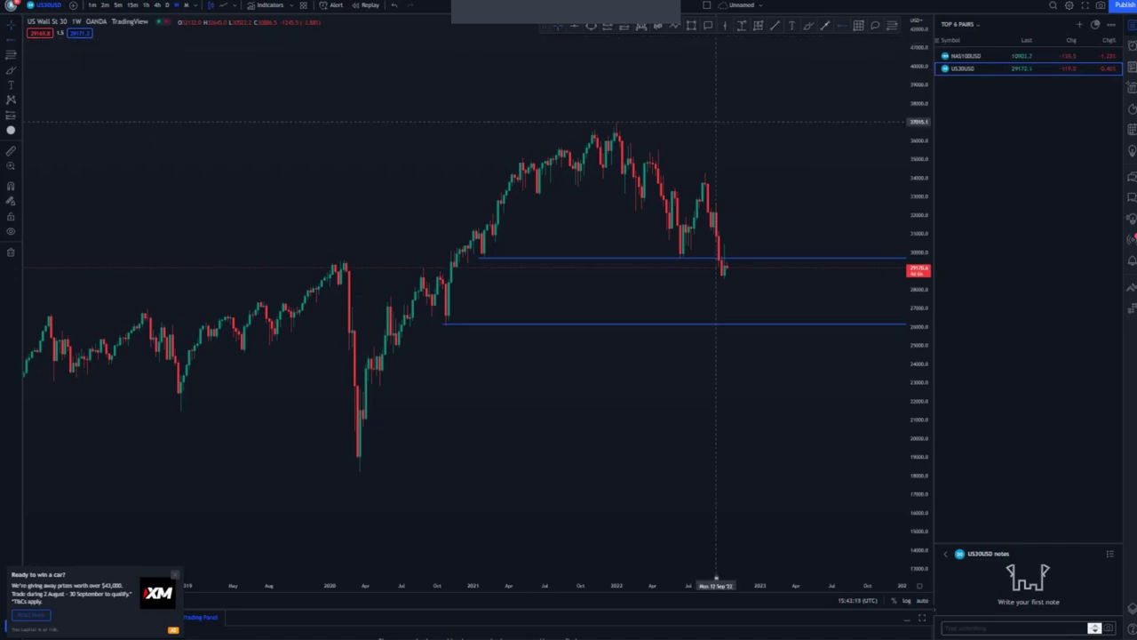
key(alt+j)
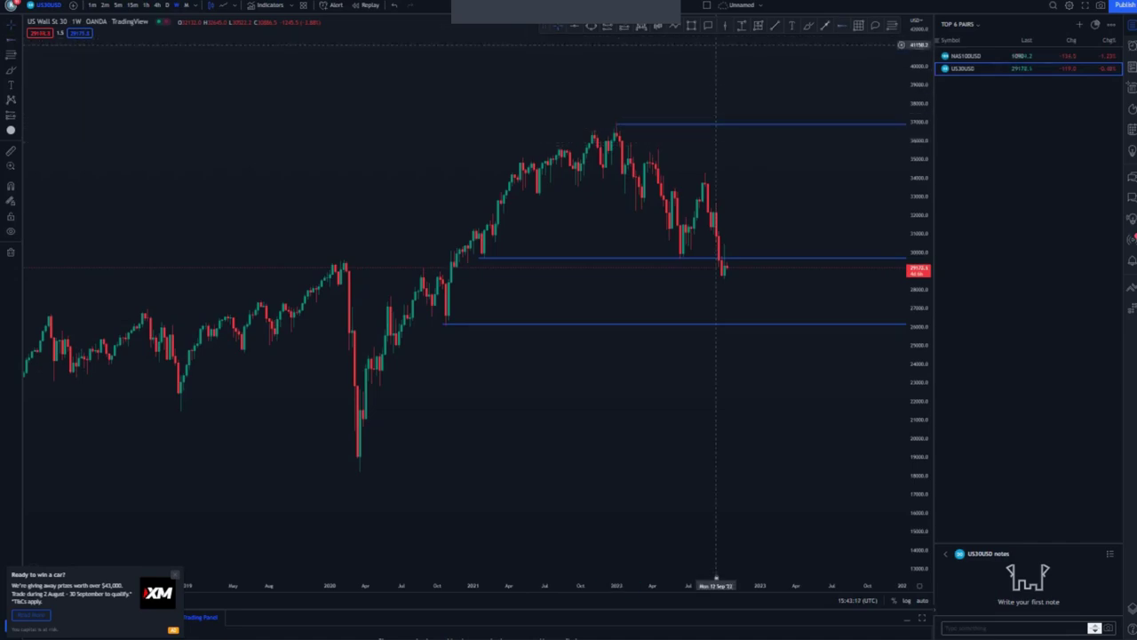
Brush the rally from the 2020 low, the falling channel, a projected rebound to the high and two wide rising boundary lines
mouse_move(359, 435)
mouse_down()
mouse_move(478, 229)
mouse_move(590, 133)
mouse_move(597, 176)
mouse_move(645, 205)
mouse_move(701, 210)
mouse_up()
drag(636, 129, 716, 180)
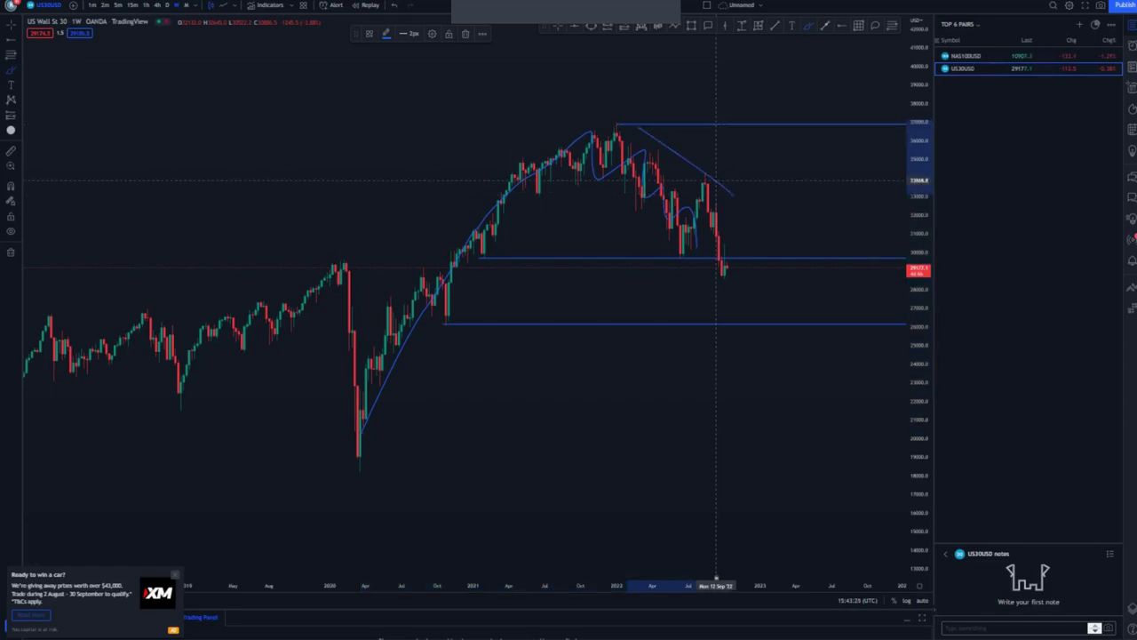
mouse_move(579, 174)
mouse_down()
mouse_move(721, 263)
mouse_move(778, 132)
mouse_up()
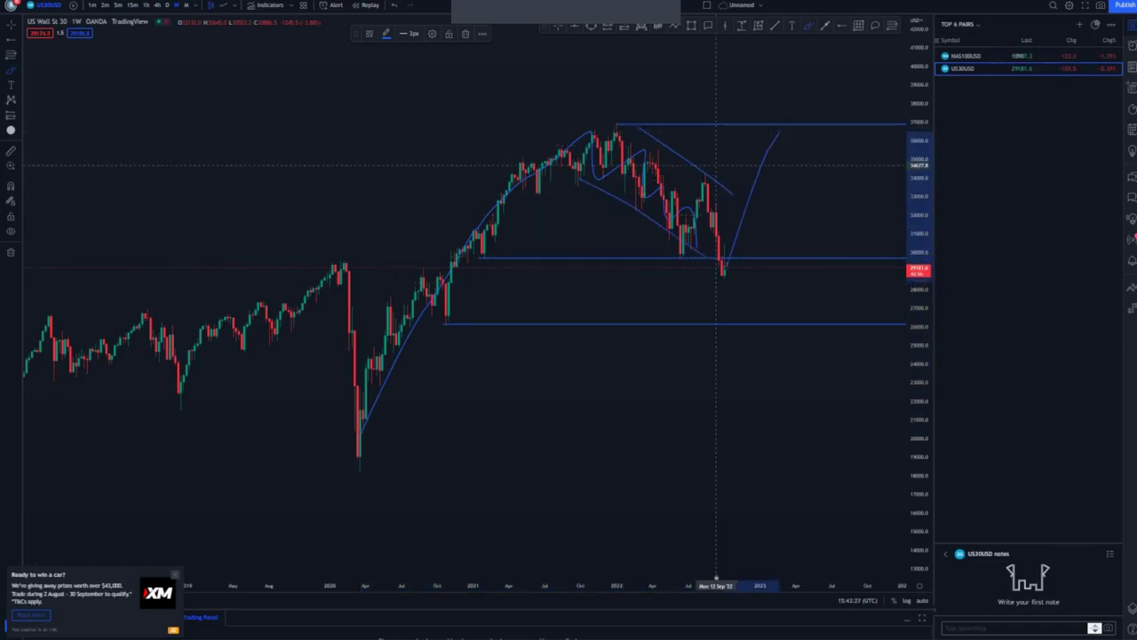
drag(349, 257, 653, 111)
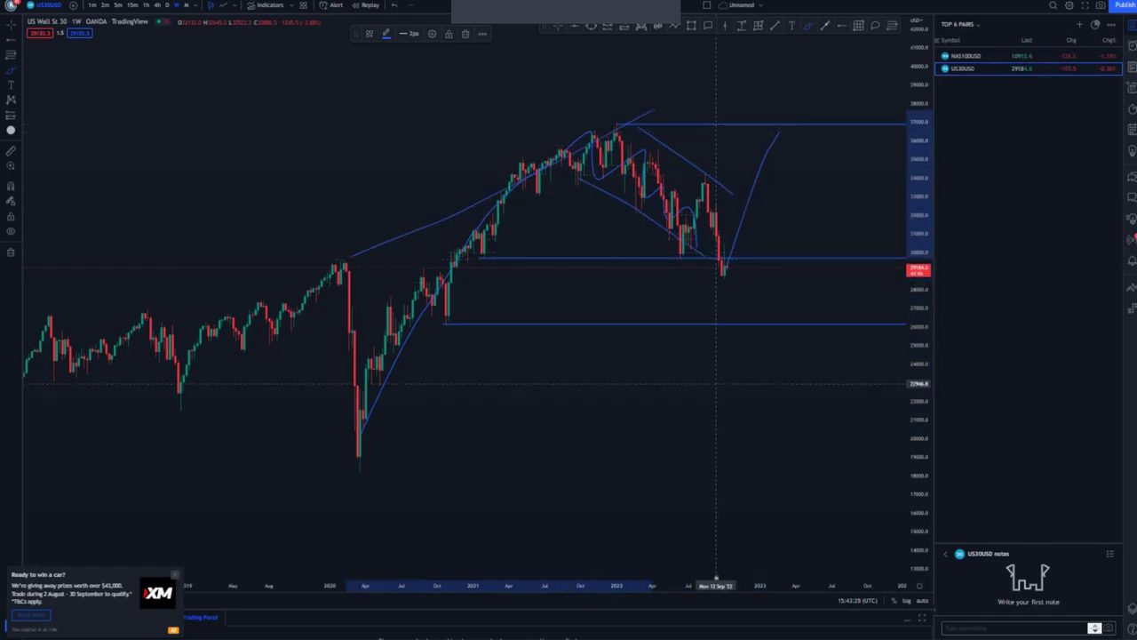
drag(358, 450, 699, 245)
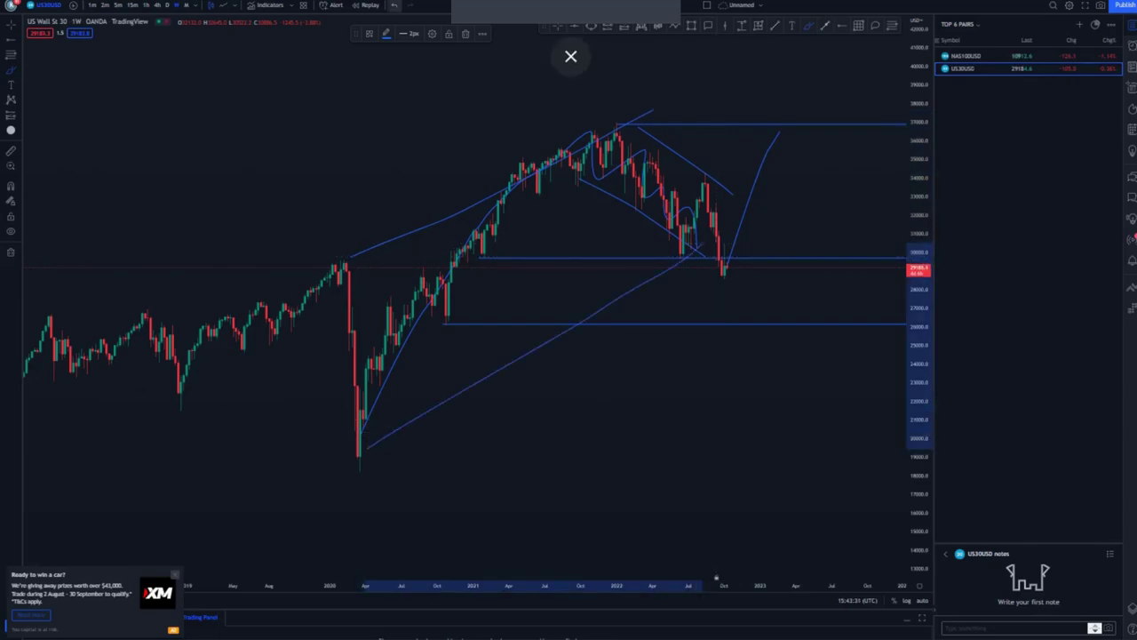
Undo all the brush strokes, keeping the three horizontal rays
click(395, 6)
key(ctrl+z)
key(ctrl+z)
key(ctrl+z)
key(ctrl+z)
key(ctrl+z)
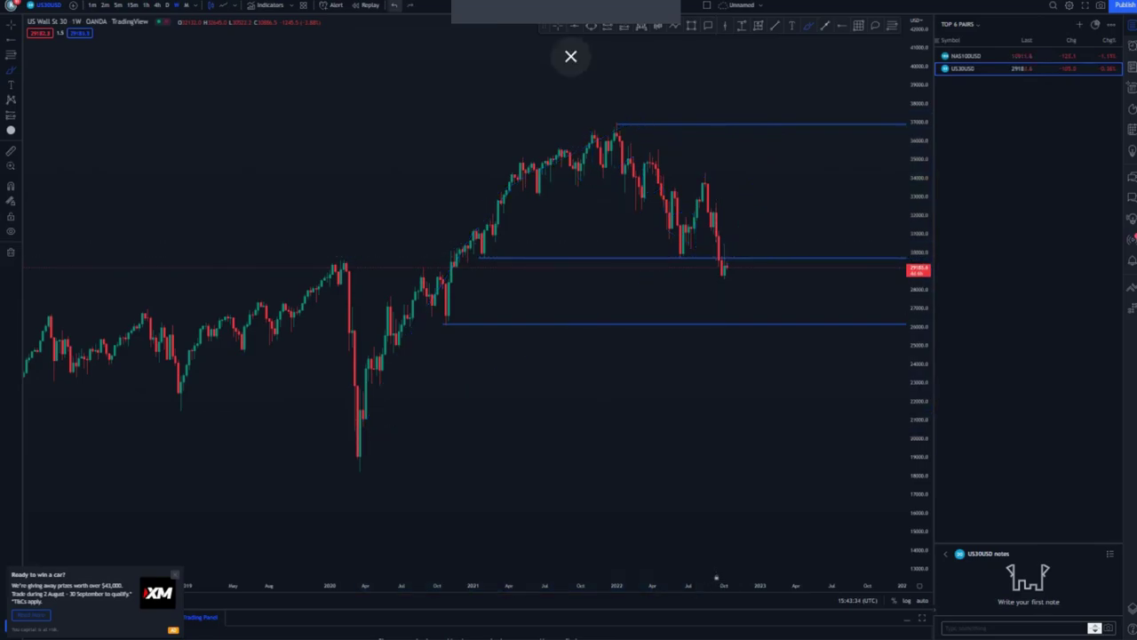
Circle the early 2021 low and the September 2022 price action on the middle horizontal level, and undo both circles
click(480, 257)
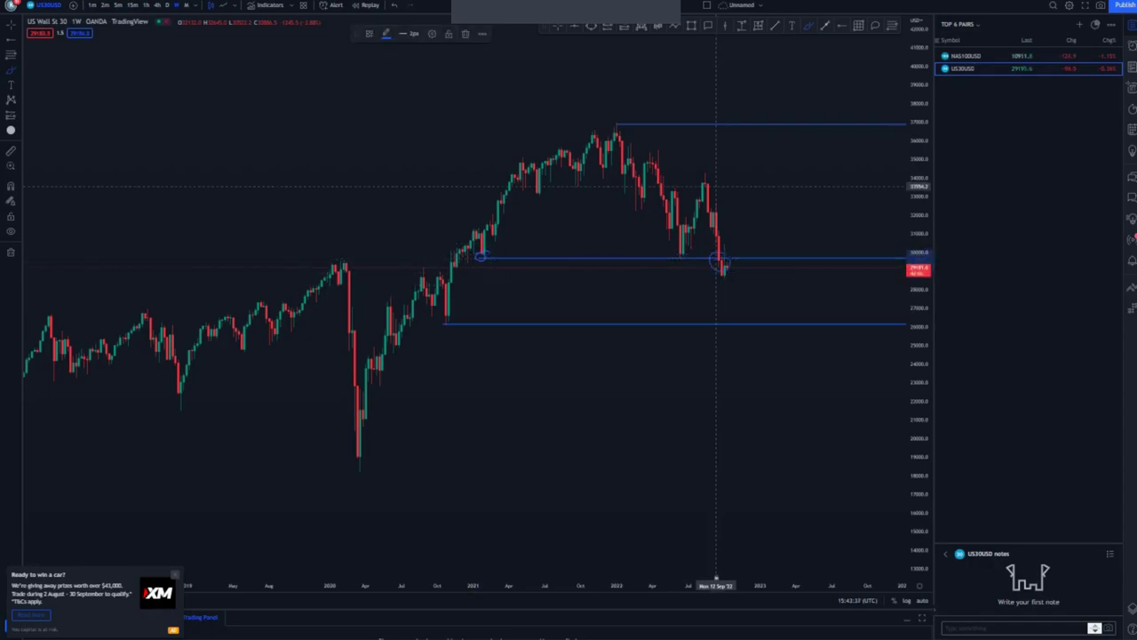
click(395, 6)
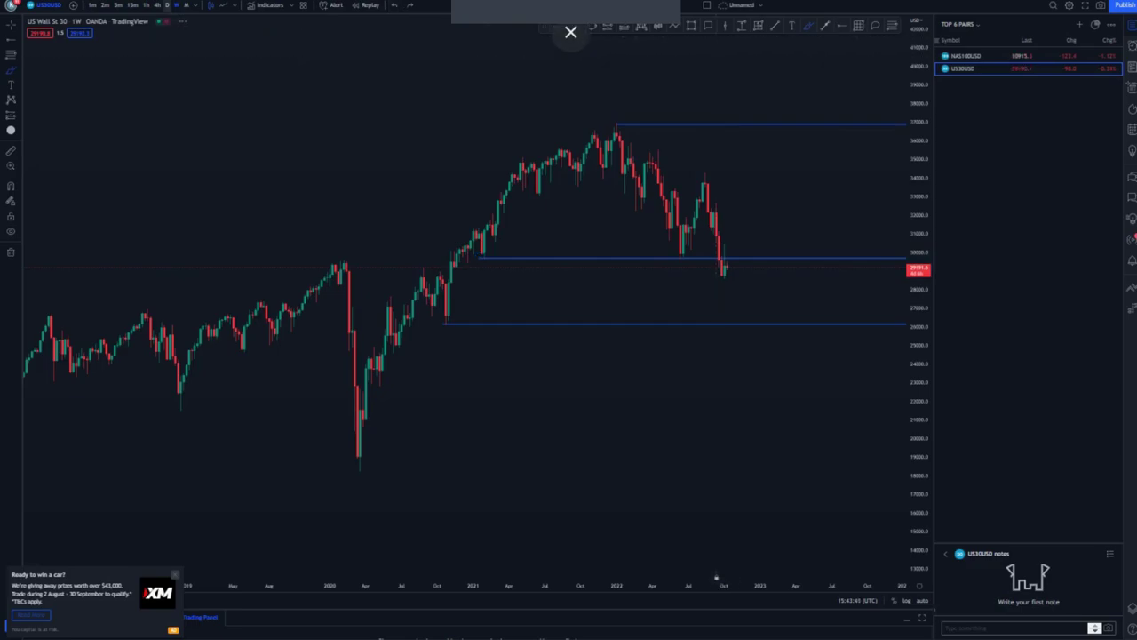
Switch US30USD to the daily timeframe and frame the decline from the January 2022 high together with the horizontal levels
text(D)
key(Return)
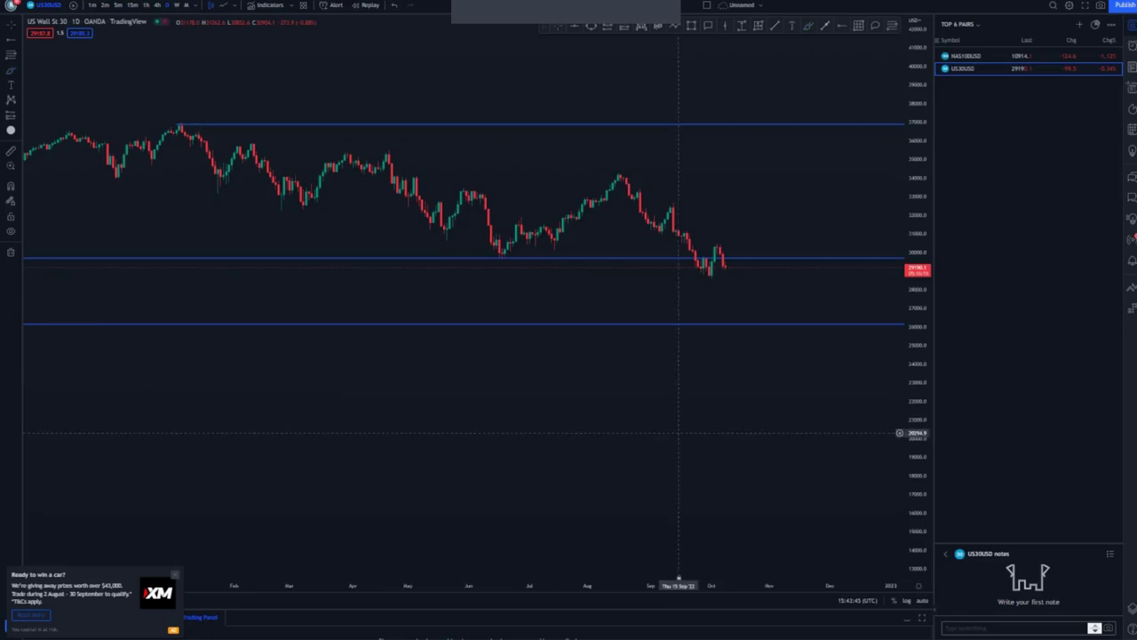
drag(679, 410, 681, 496)
scroll(681, 497, down, 3)
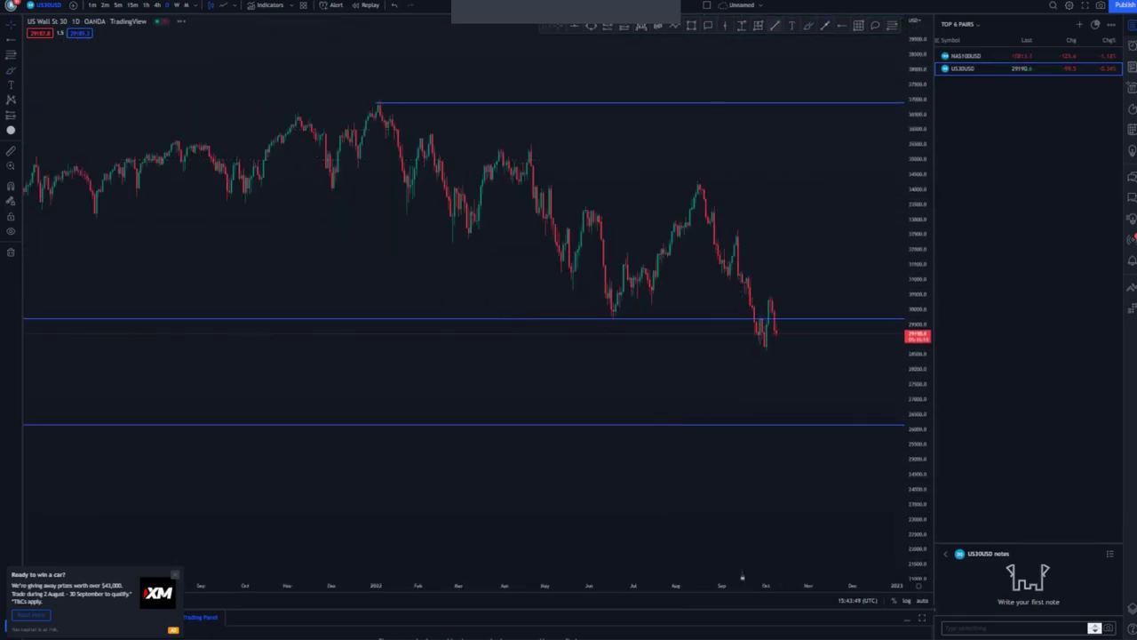
Draw a falling trend line from the January 2022 high through the August 2022 high, extending into December 2022
click(775, 25)
click(382, 100)
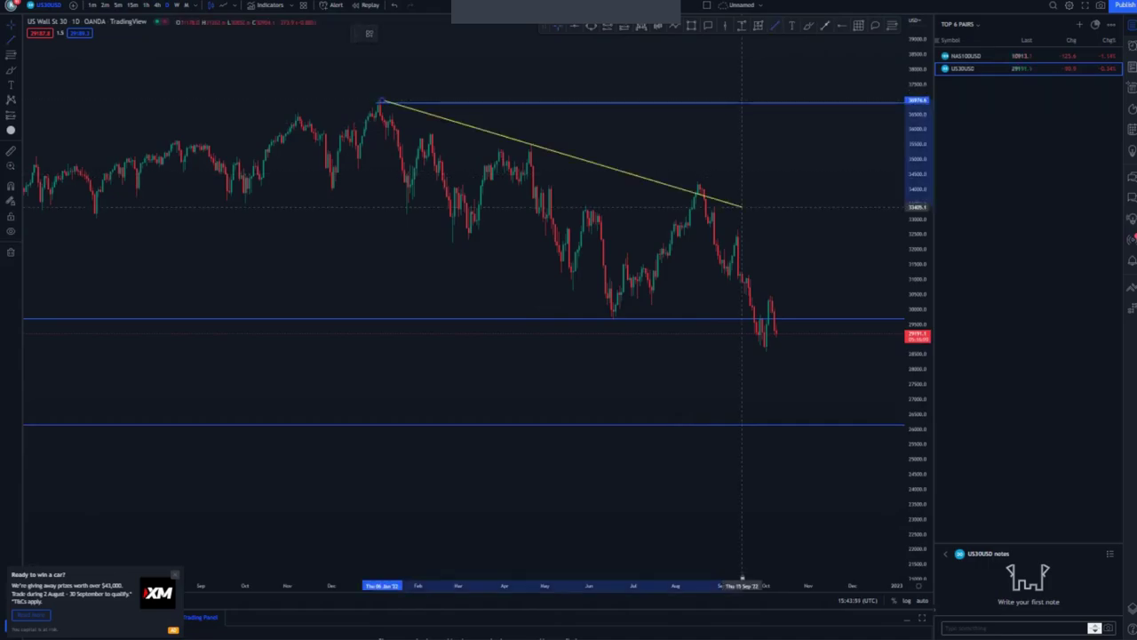
drag(843, 219, 858, 223)
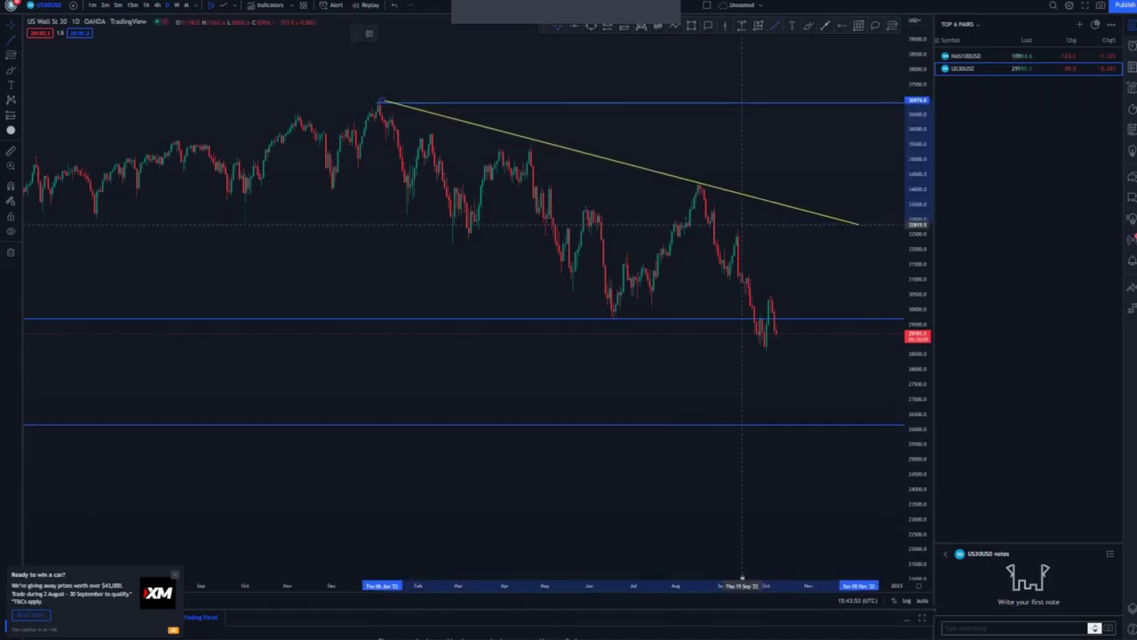
click(742, 577)
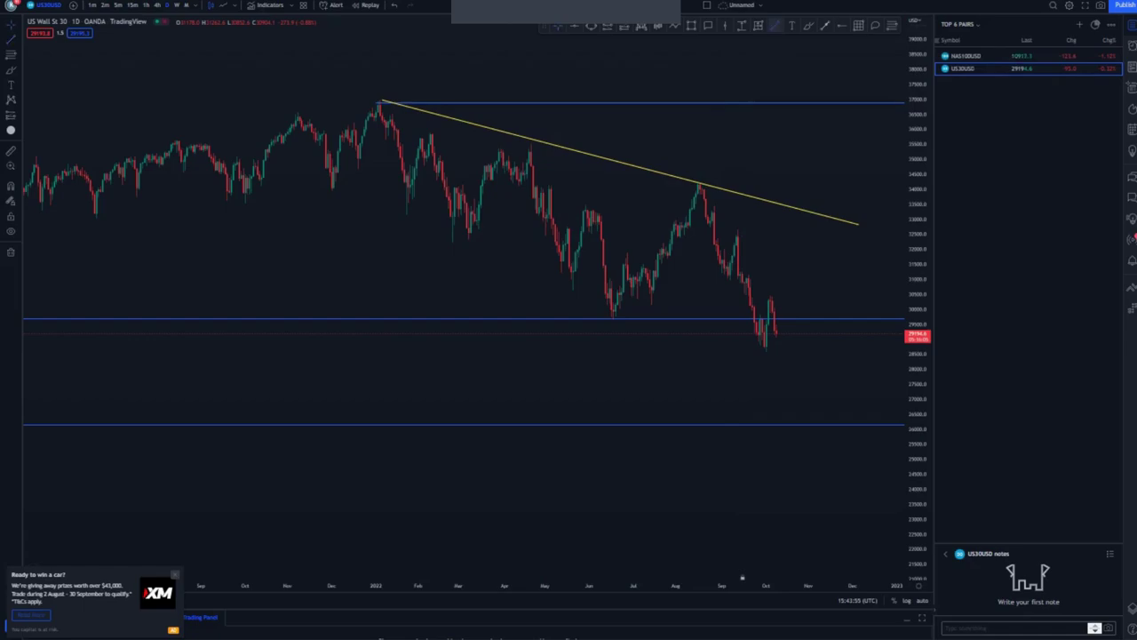
Draw the channel's lower trend line from the late 2021 low through the June 2022 low, and fine-tune the upper line's start
mouse_move(325, 192)
mouse_down()
mouse_move(696, 362)
mouse_move(790, 393)
mouse_up()
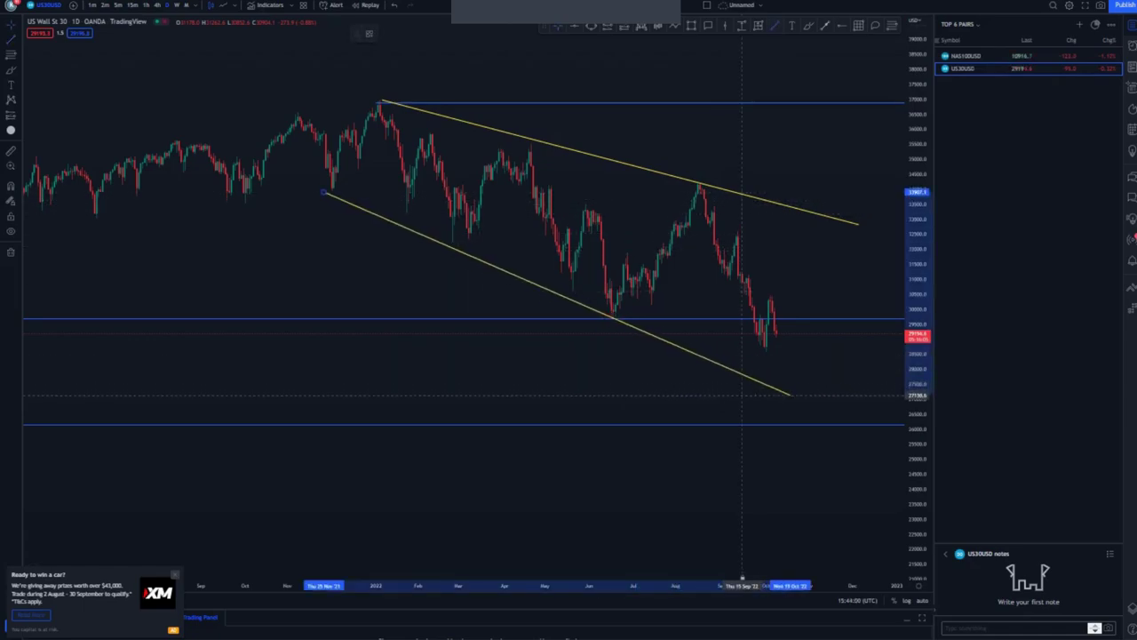
click(800, 257)
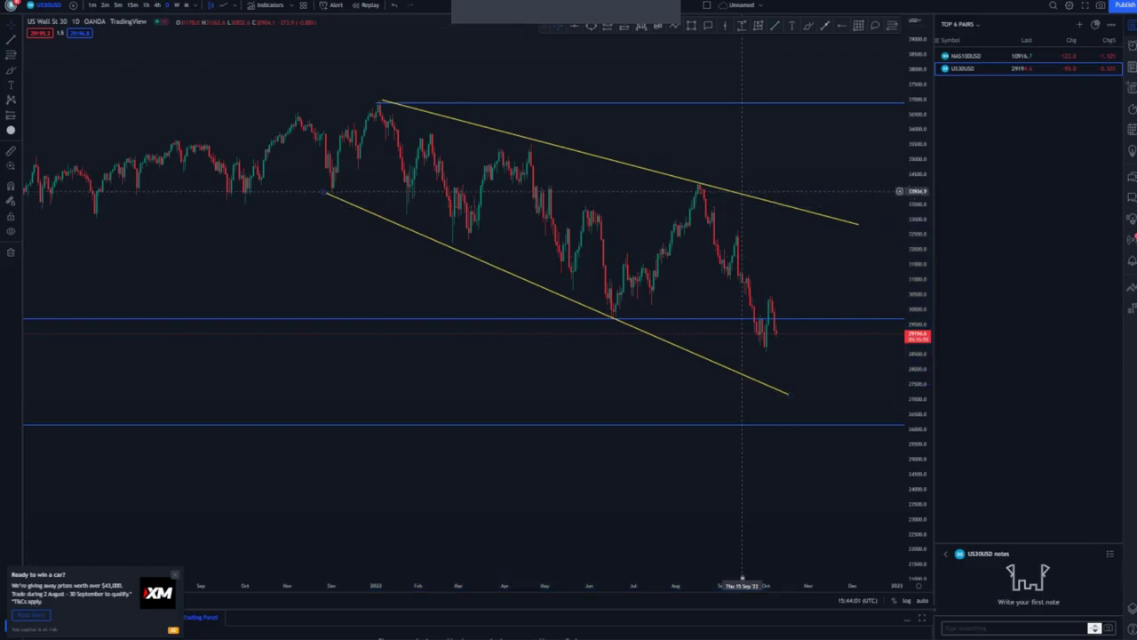
click(328, 191)
drag(742, 191, 605, 191)
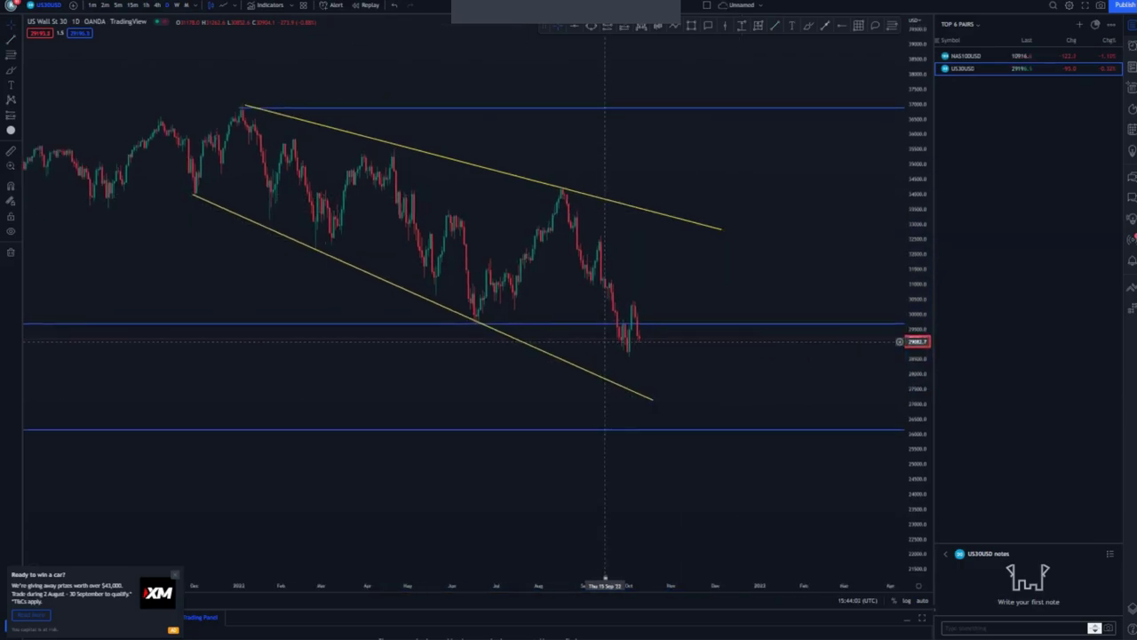
click(605, 200)
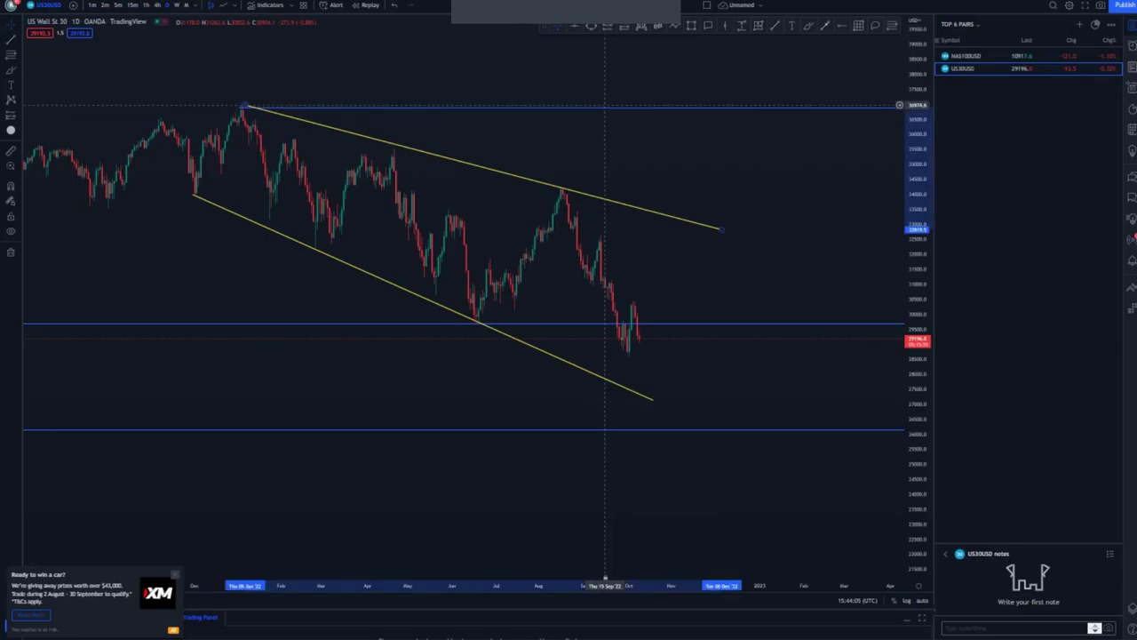
click(605, 167)
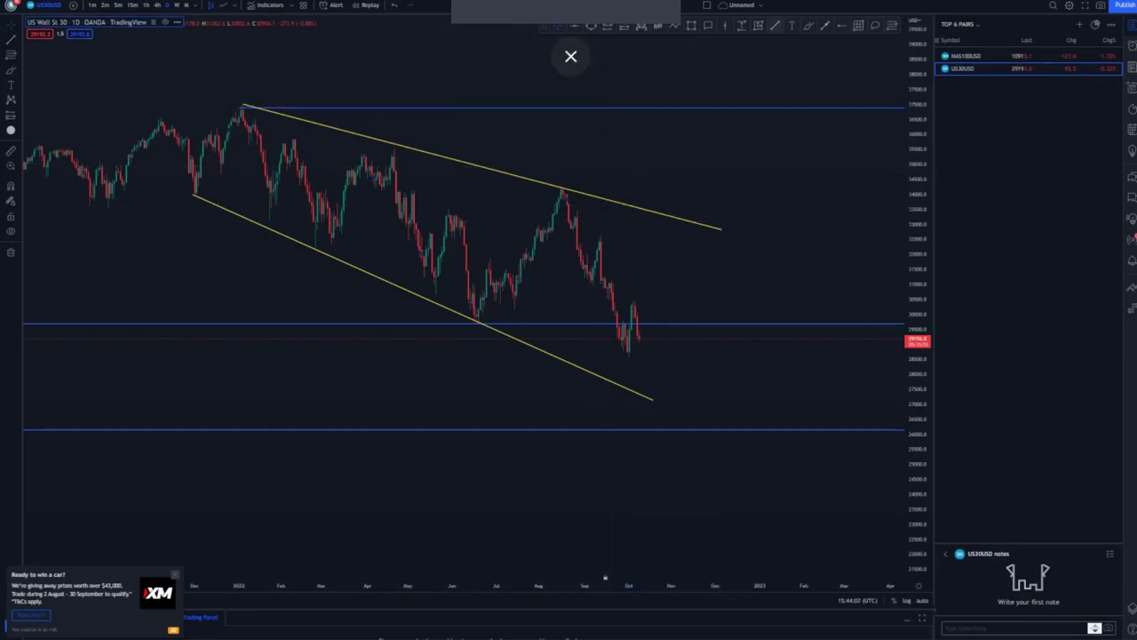
Draw two rising trend lines enclosing the July to August 2022 rally, ending at the August high
drag(511, 307, 575, 203)
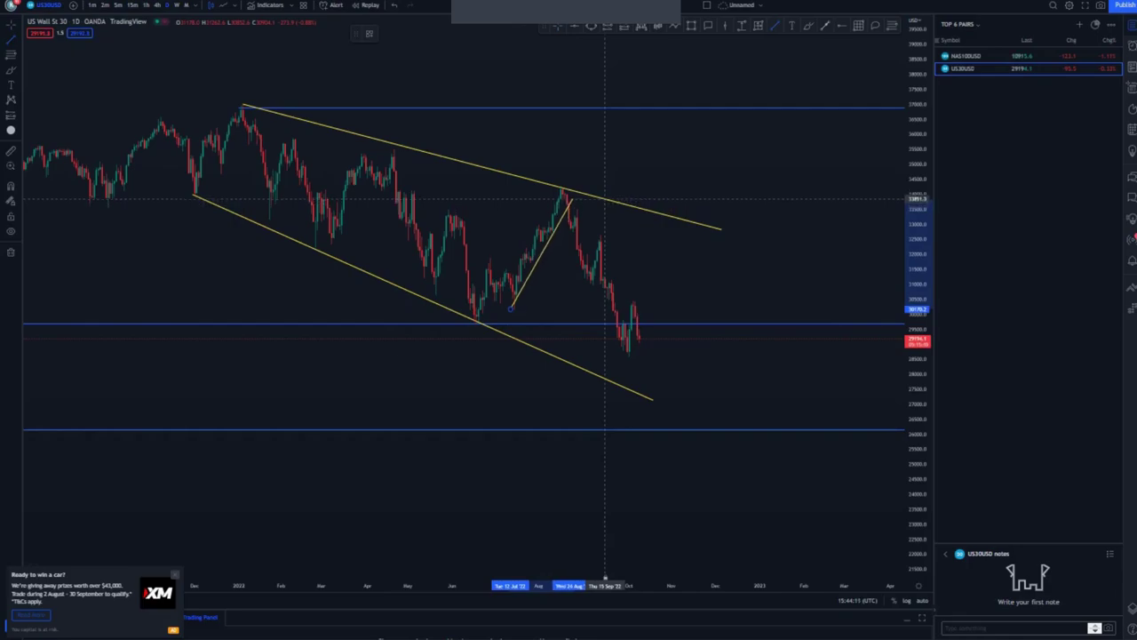
click(605, 578)
click(504, 271)
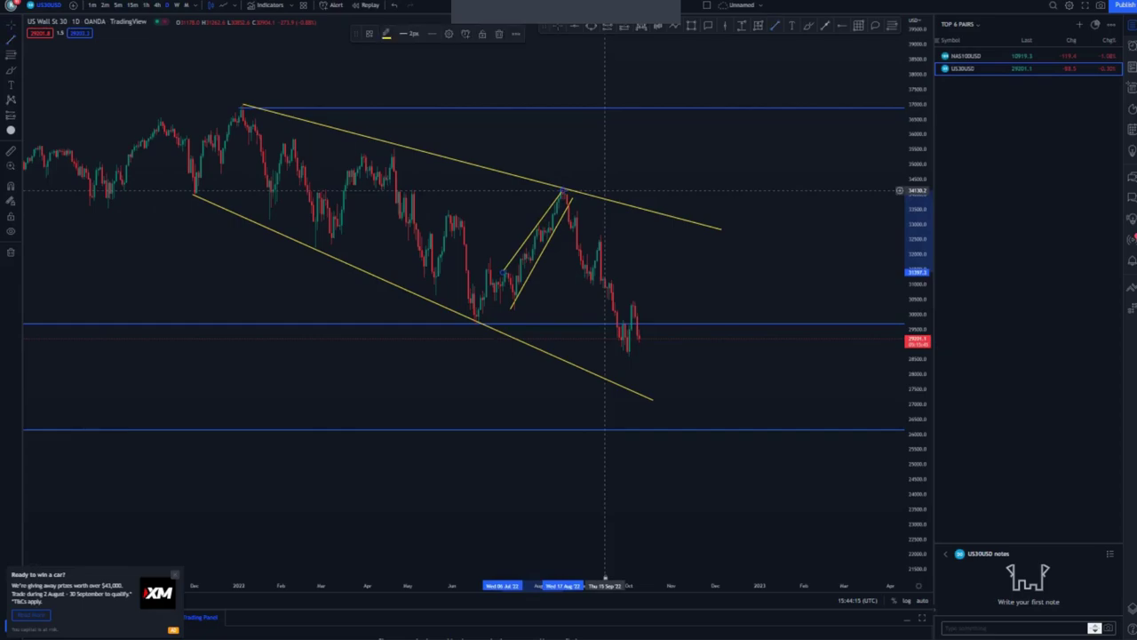
click(556, 230)
Place a horizontal ray at the August 2022 high, and nudge the start of the rally's lower trend line
click(605, 577)
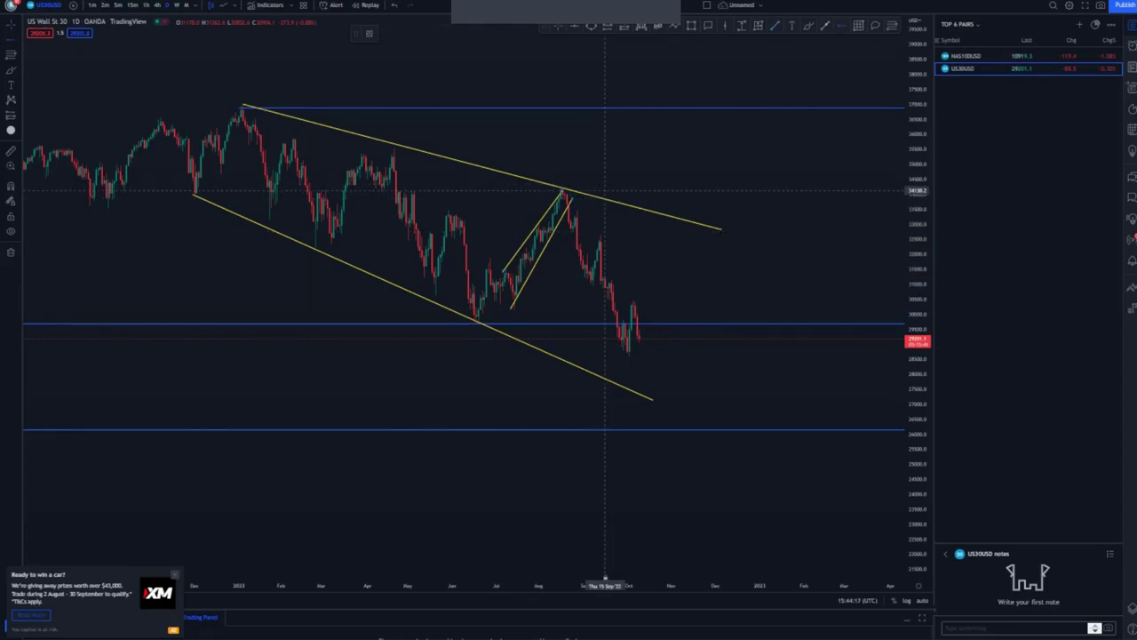
click(412, 191)
click(435, 209)
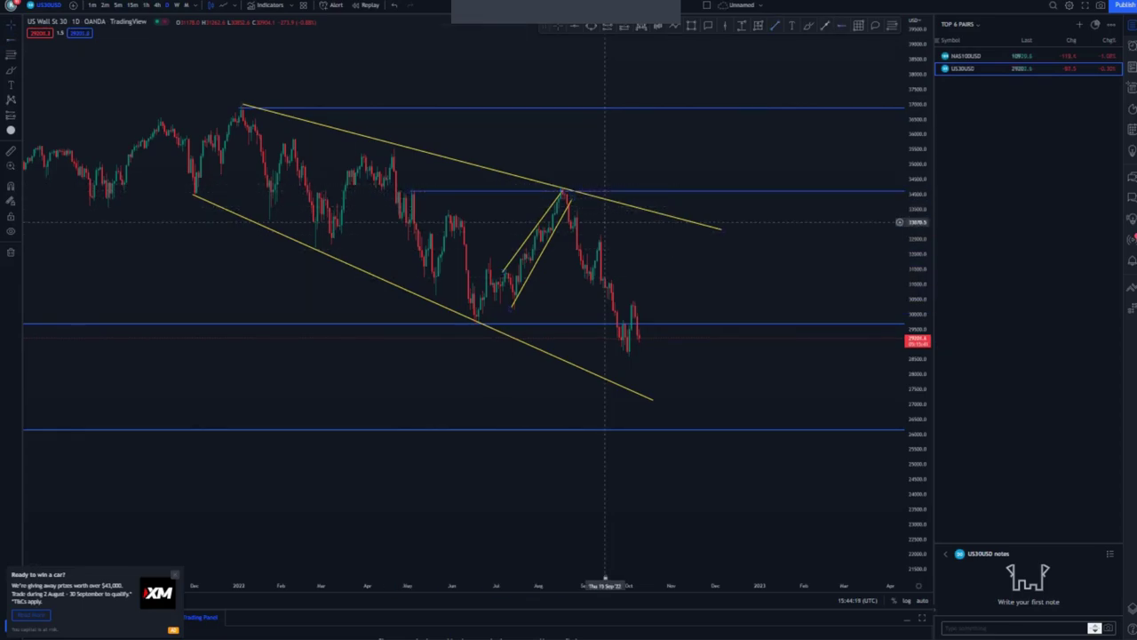
drag(511, 309, 513, 309)
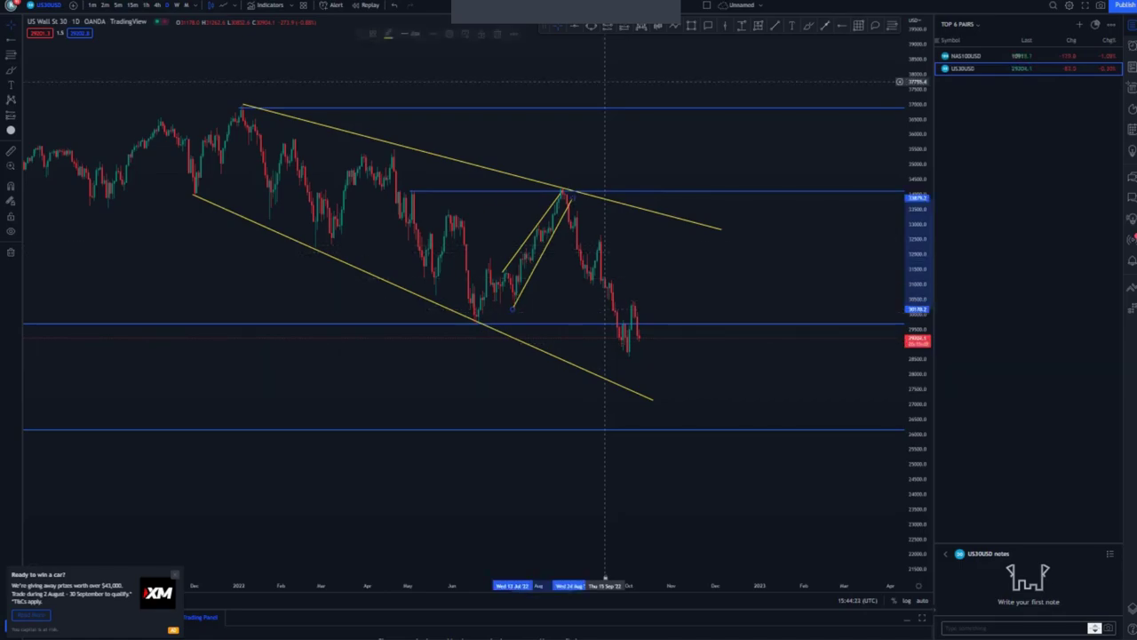
Draw two steep falling trend lines enclosing the September to October 2022 decline
click(774, 25)
click(604, 236)
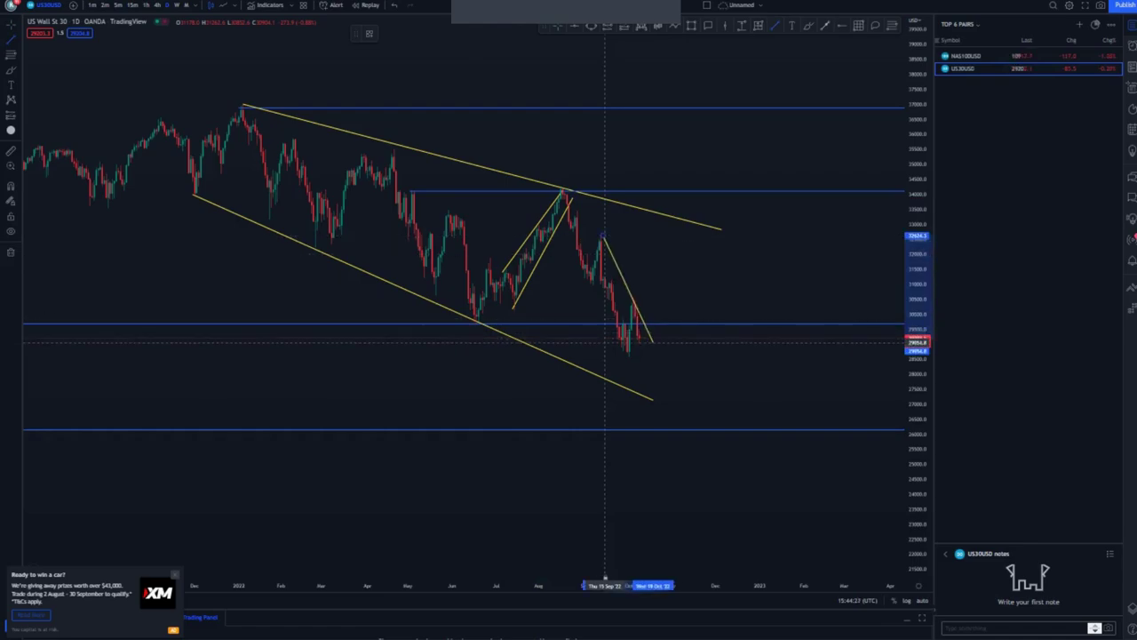
click(605, 577)
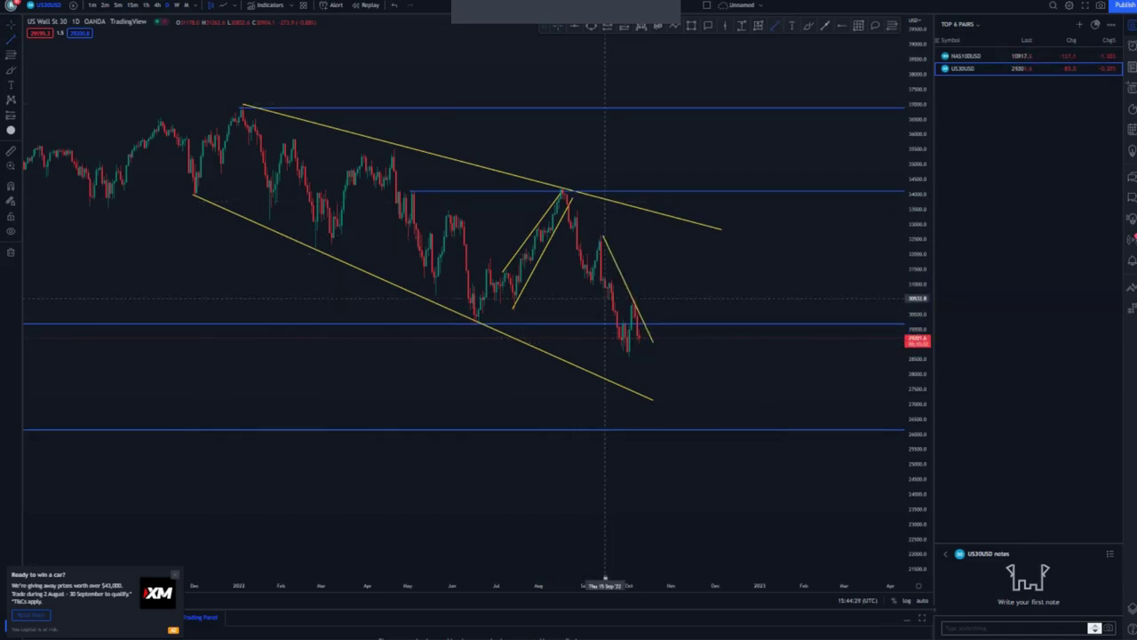
click(586, 274)
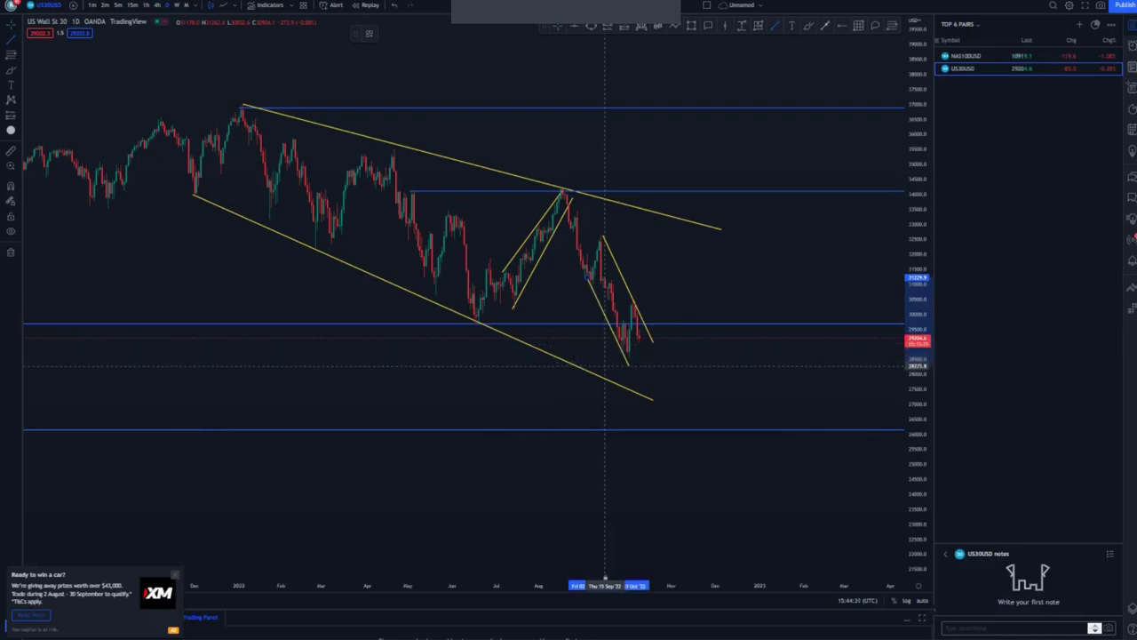
click(605, 578)
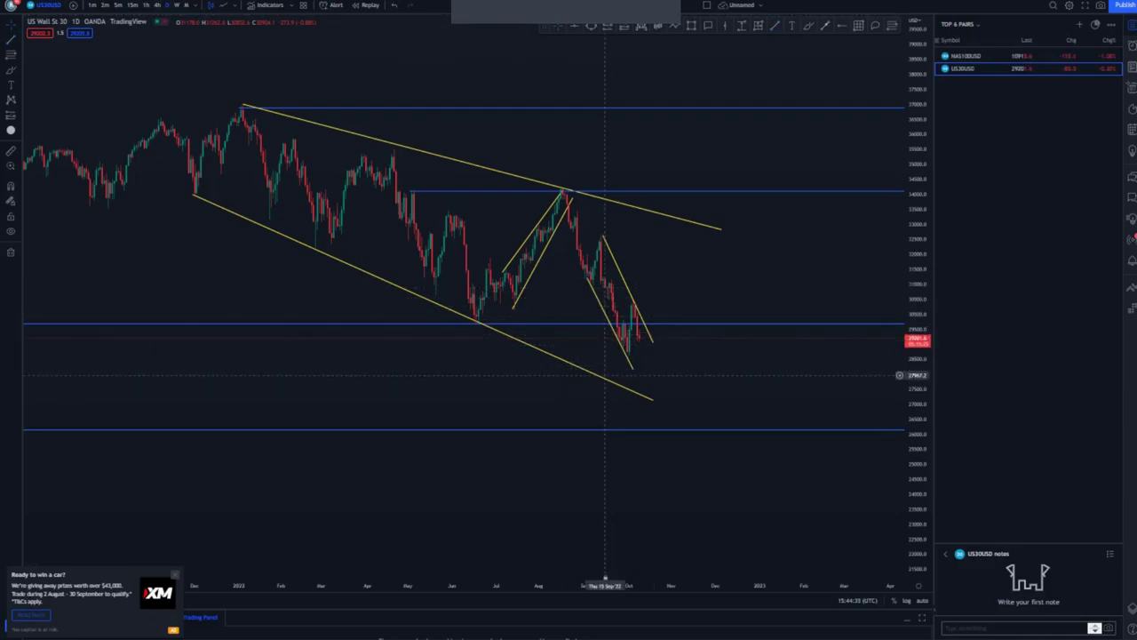
Remove the horizontal ray at the June 2022 low and switch the chart to the 4-hour timeframe
right_click(605, 324)
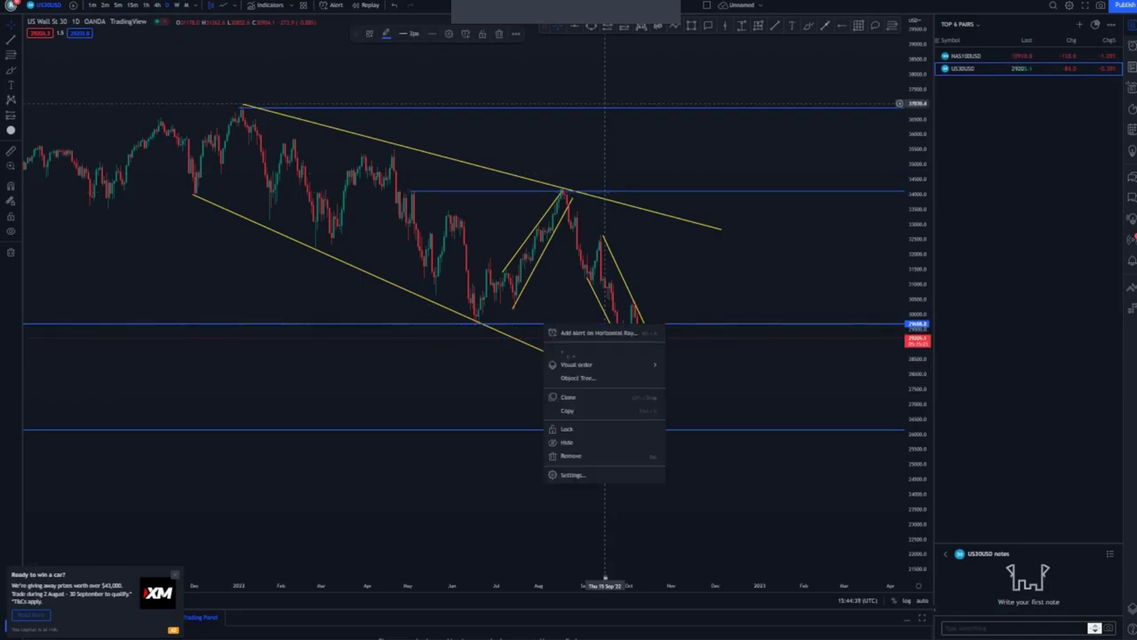
click(586, 457)
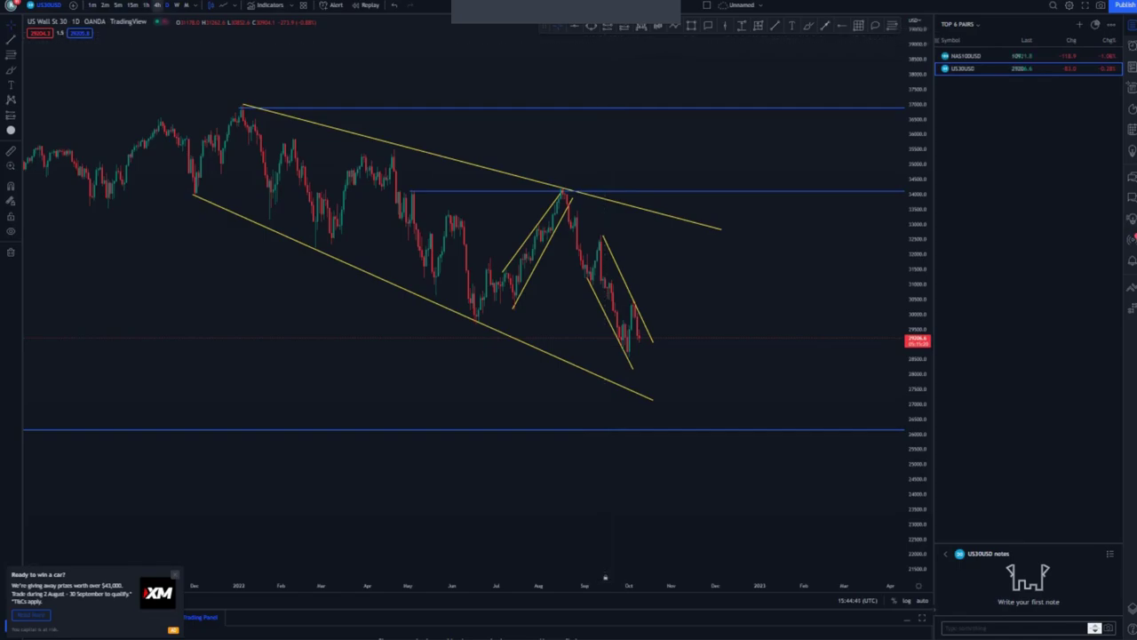
click(157, 5)
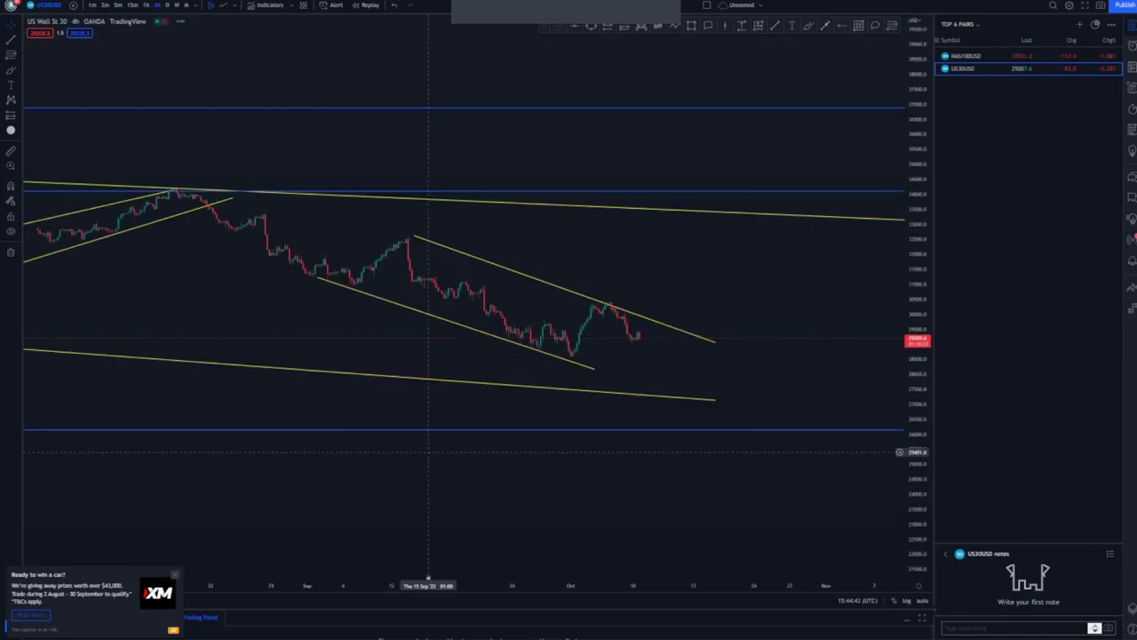
drag(918, 435, 918, 355)
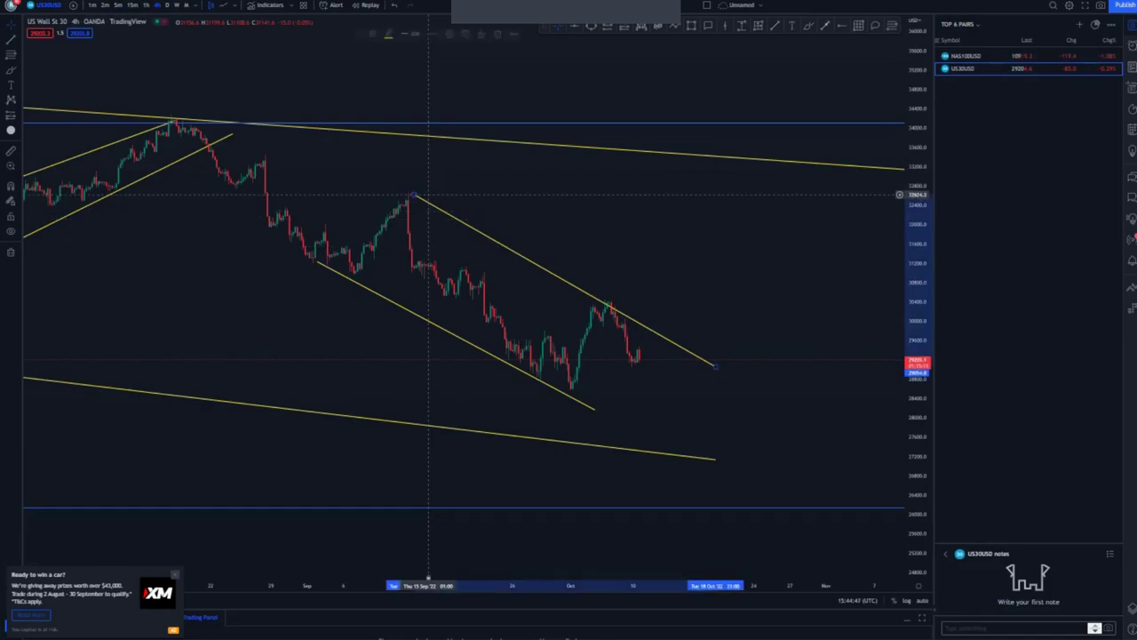
Refit the steep falling channel's upper line to the September and October highs, and extend its lower line downward
drag(713, 365, 715, 357)
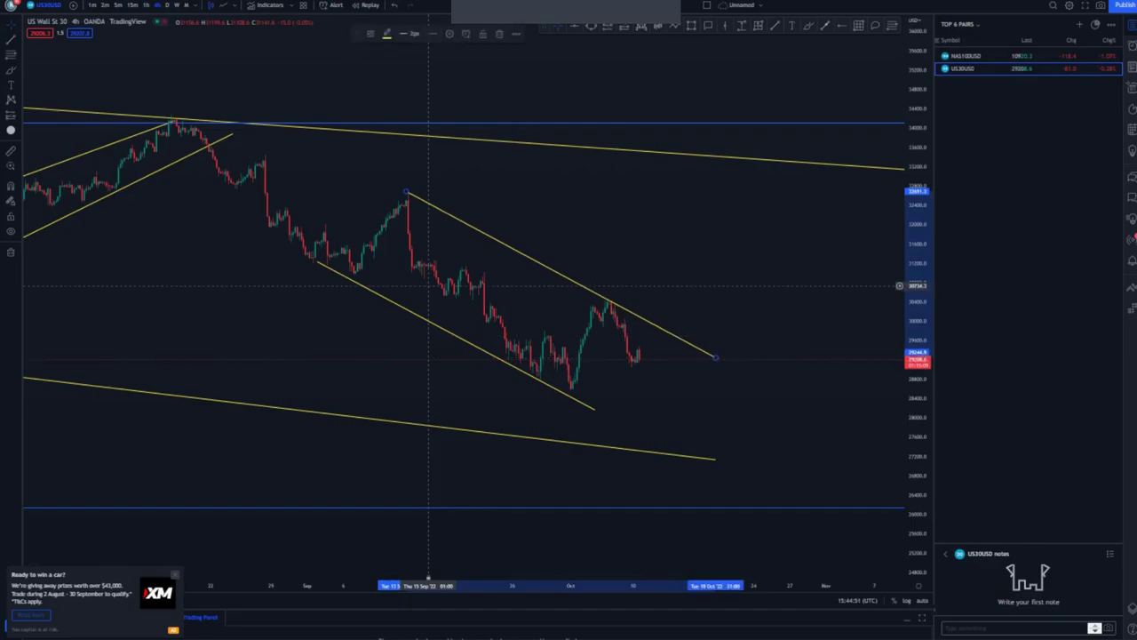
drag(594, 409, 626, 427)
click(653, 231)
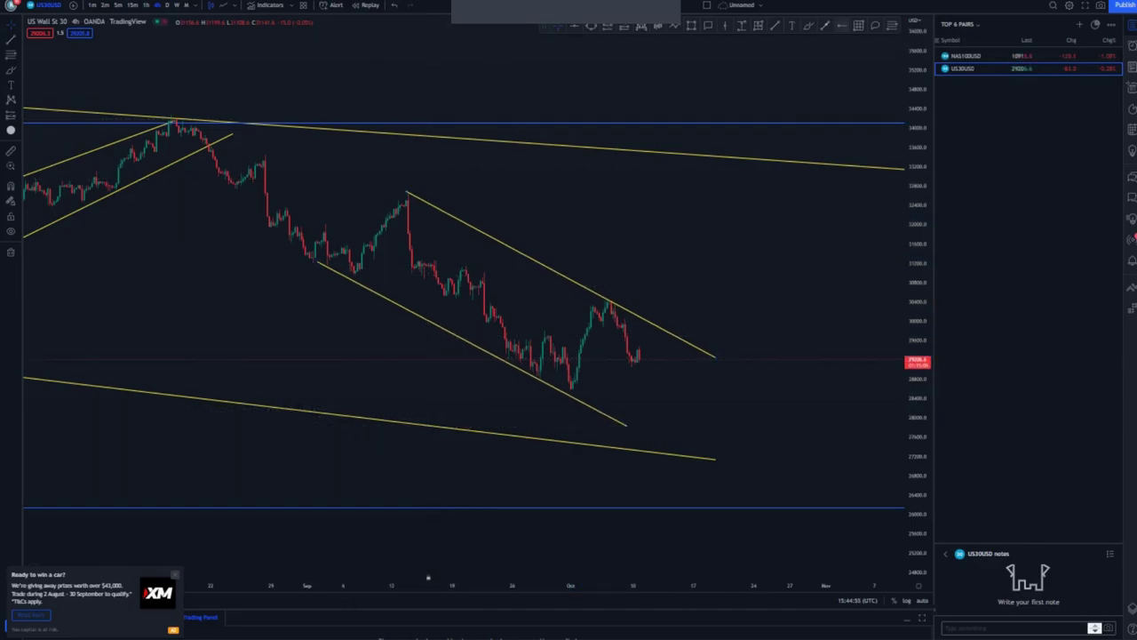
Place a horizontal ray at the 30 September 2022 low, and extend the steep channel's lower line toward the wide channel's lower boundary
click(569, 388)
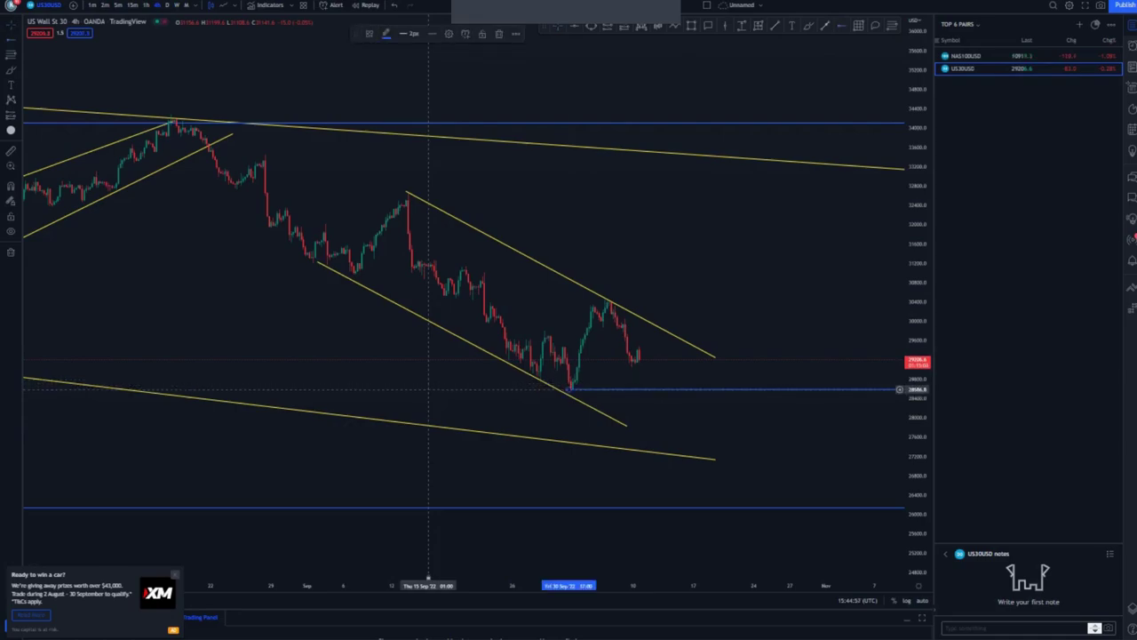
drag(570, 389, 595, 417)
scroll(569, 420, down, 5)
drag(710, 424, 735, 442)
click(746, 423)
Brush a circle around the early September lows, marks at the 30 September low and a projected bounce above the falling channel
click(809, 26)
mouse_move(531, 269)
mouse_down()
mouse_move(538, 258)
mouse_move(540, 270)
mouse_up()
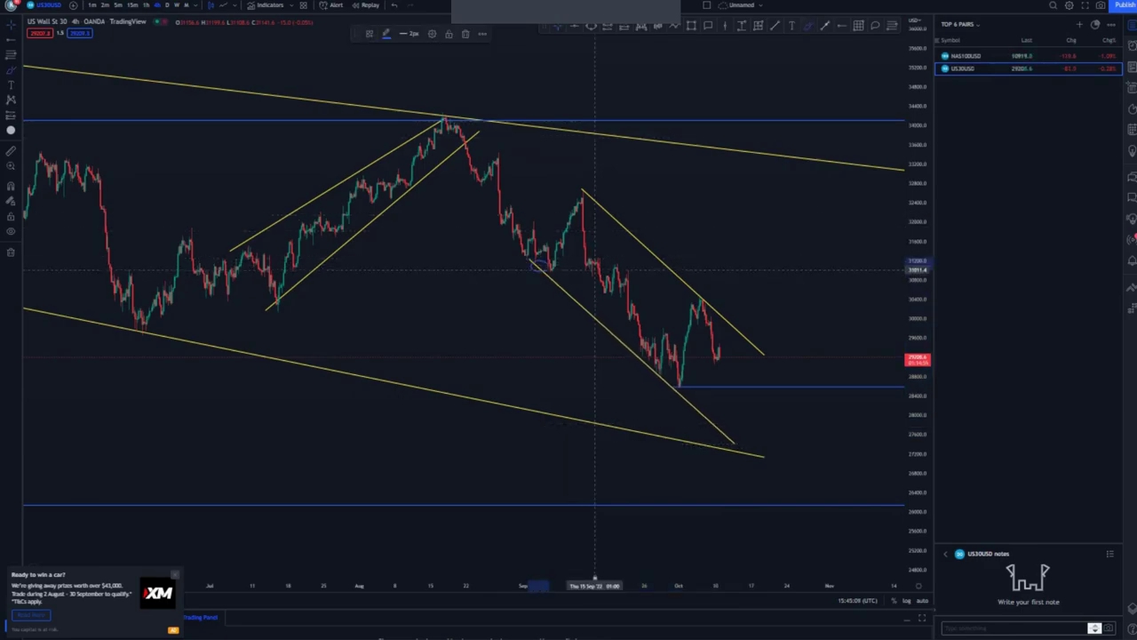
drag(679, 383, 674, 398)
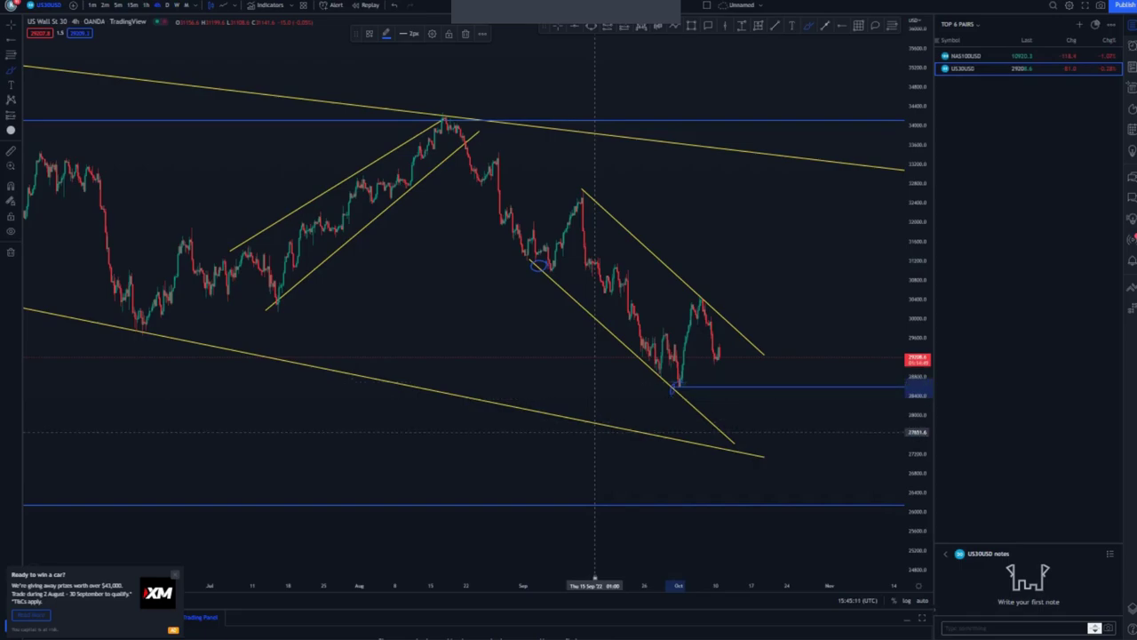
mouse_move(736, 381)
mouse_down()
mouse_move(733, 389)
mouse_move(762, 321)
mouse_move(789, 311)
mouse_up()
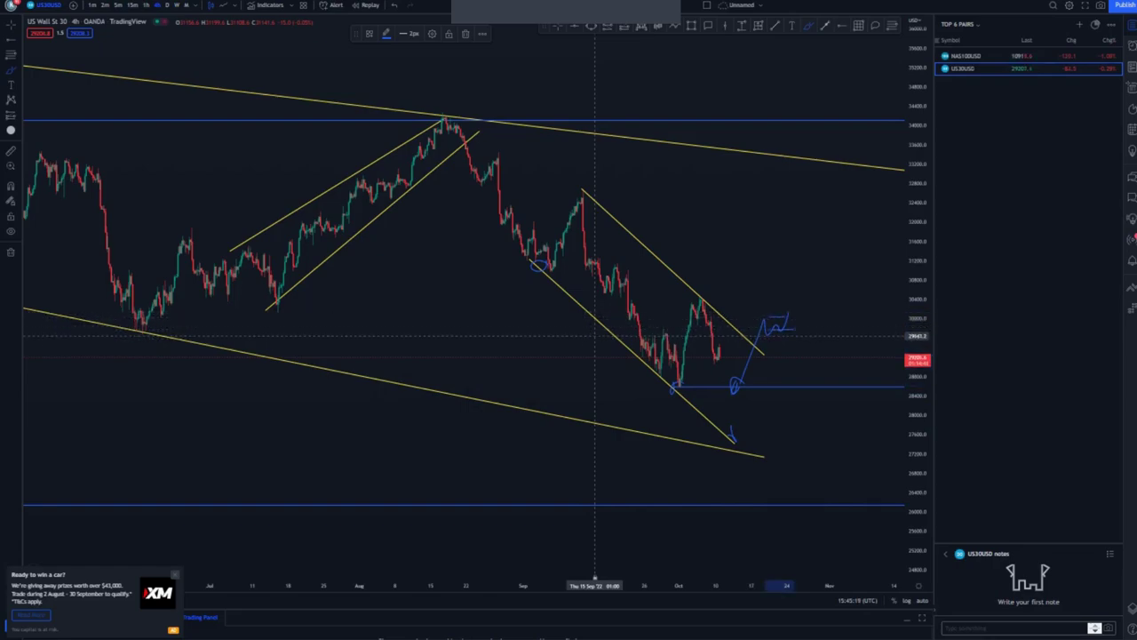
Undo the projected bounce and the marks around the 30 September low, keeping the circle at the early September lows
mouse_move(570, 56)
click(395, 5)
click(394, 6)
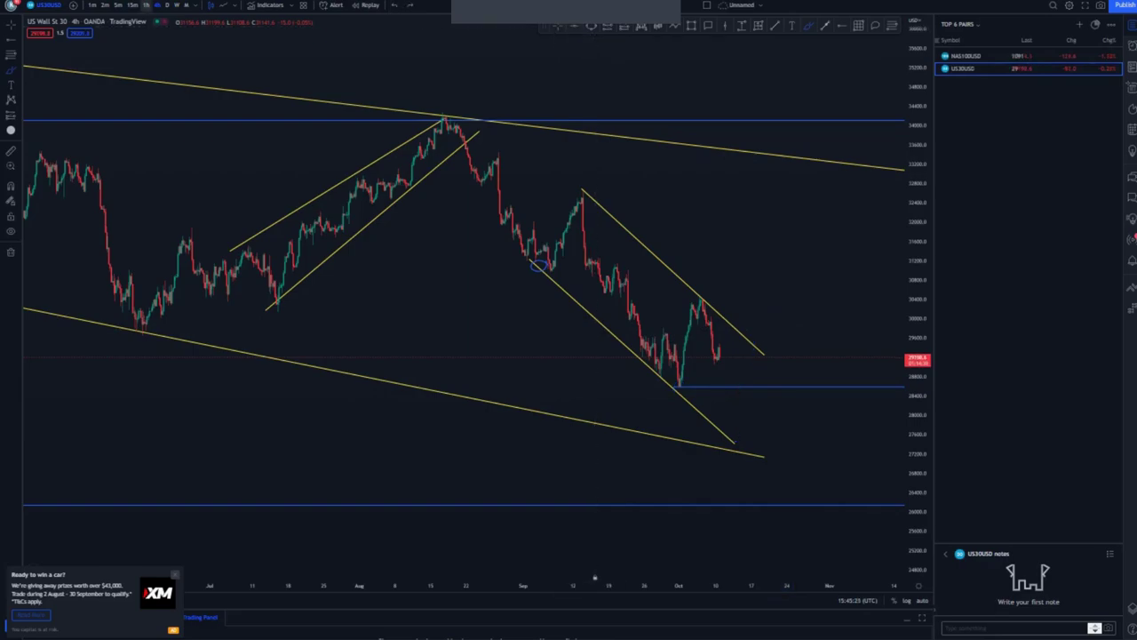
Switch to the 1-hour timeframe and draw two rising trend lines enclosing the early October 2022 rally
click(146, 5)
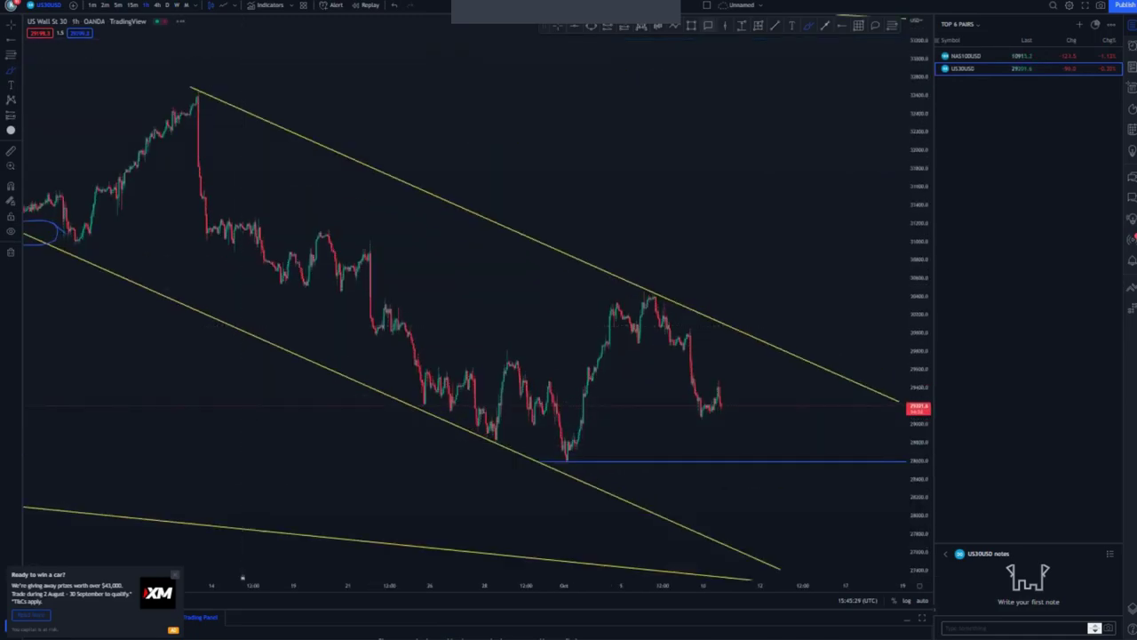
drag(242, 577, 216, 578)
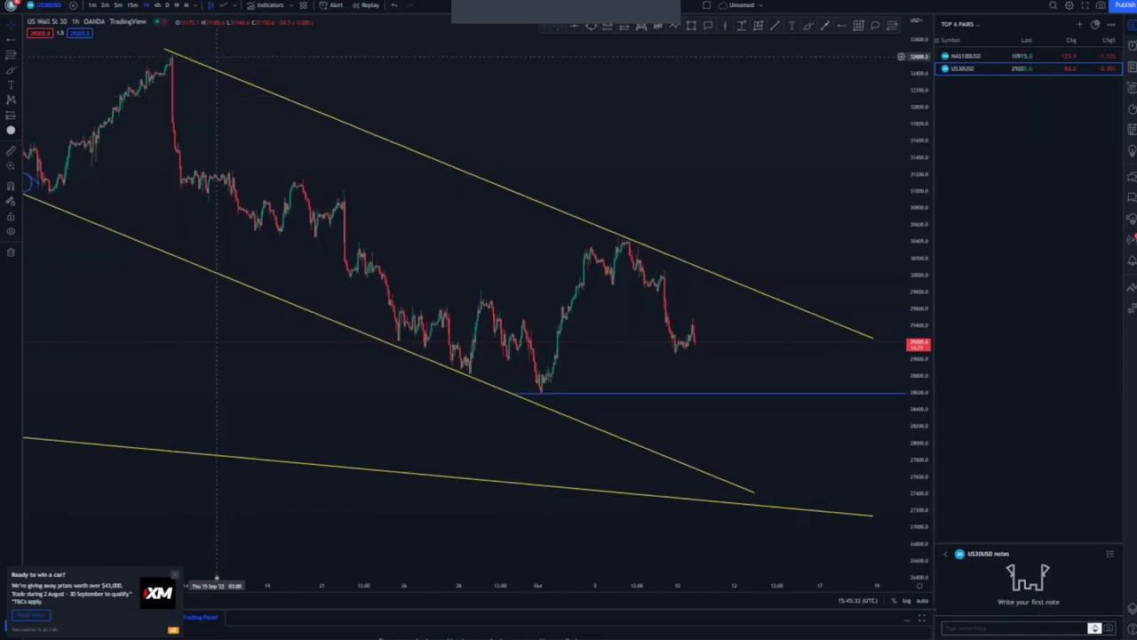
drag(522, 318, 602, 233)
click(775, 25)
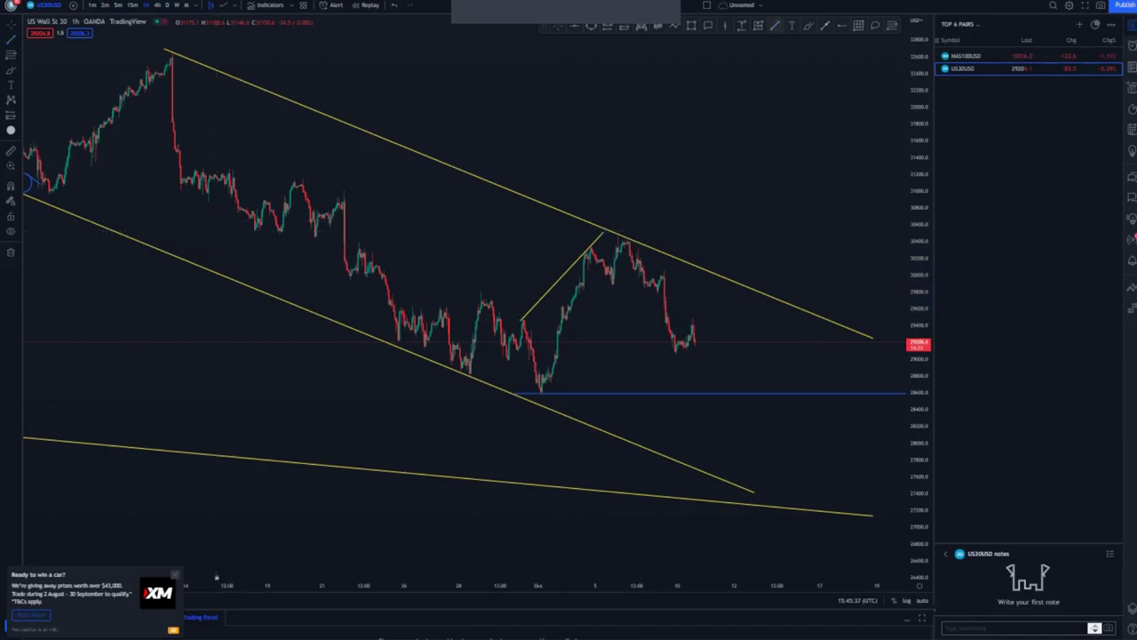
mouse_move(539, 393)
mouse_down()
mouse_move(609, 310)
mouse_move(634, 256)
mouse_up()
Place a horizontal ray at the early October highs, and draw two short rising trend lines around the 7 October consolidation
click(716, 142)
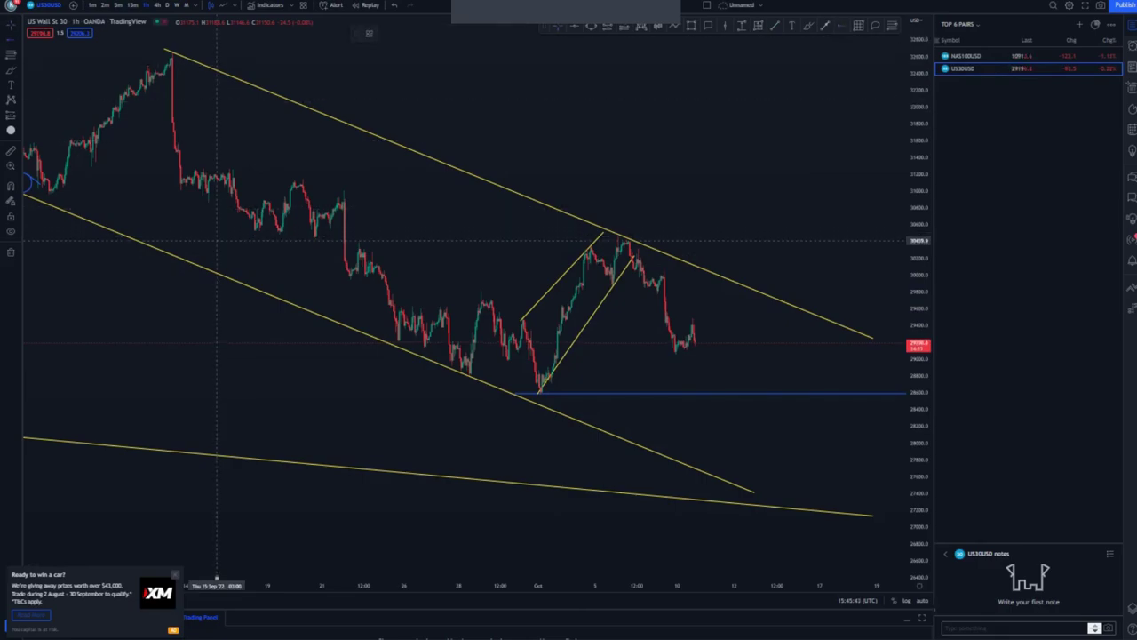
click(359, 242)
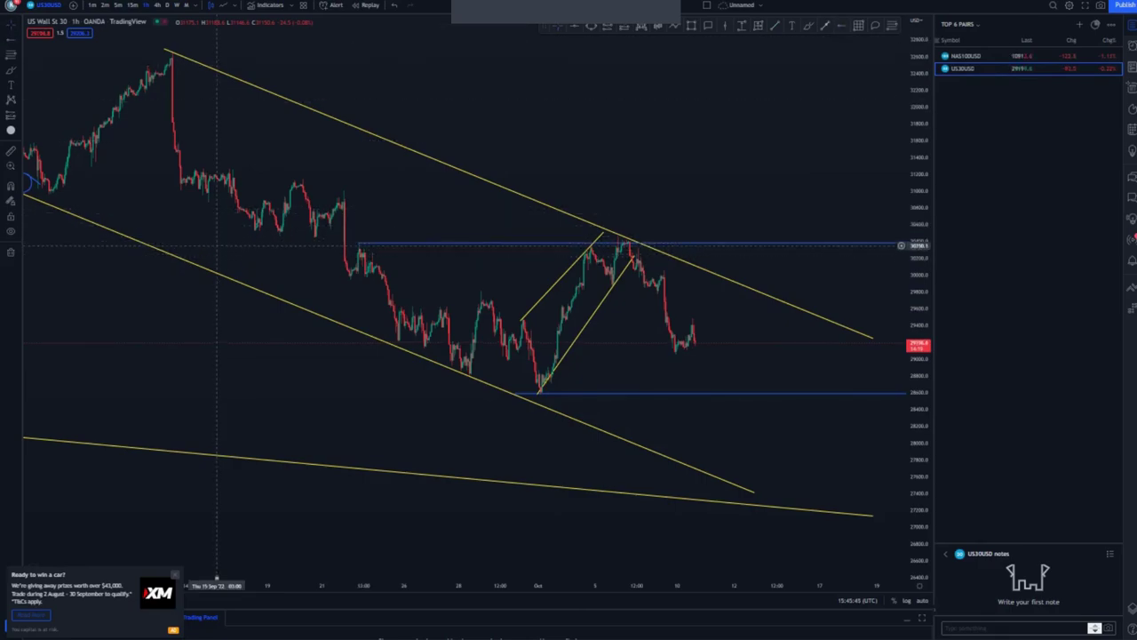
click(646, 280)
click(664, 271)
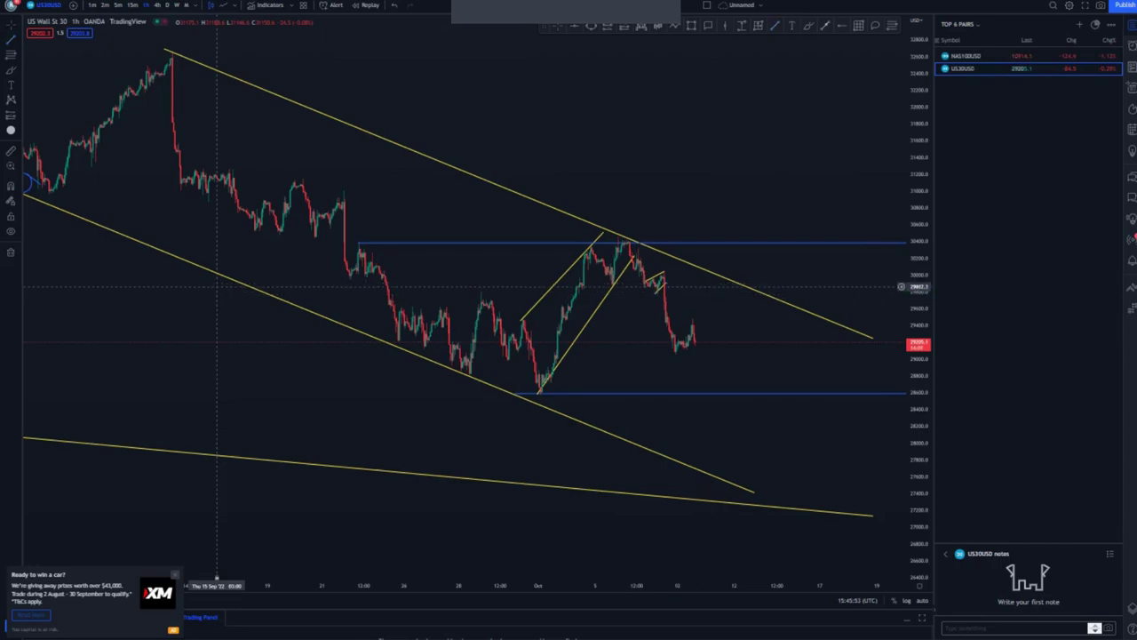
scroll(910, 356, up, 3)
scroll(911, 369, up, 3)
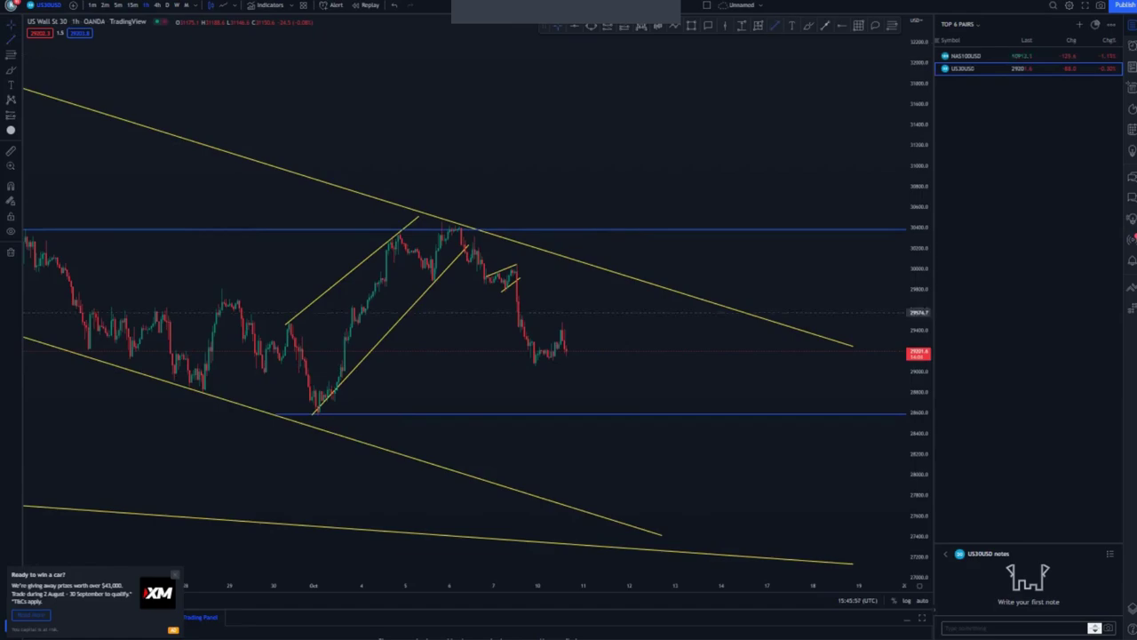
Draw two short rising trend lines enclosing the 10 October 2022 consolidation, one along its lows and one along its highs
click(534, 362)
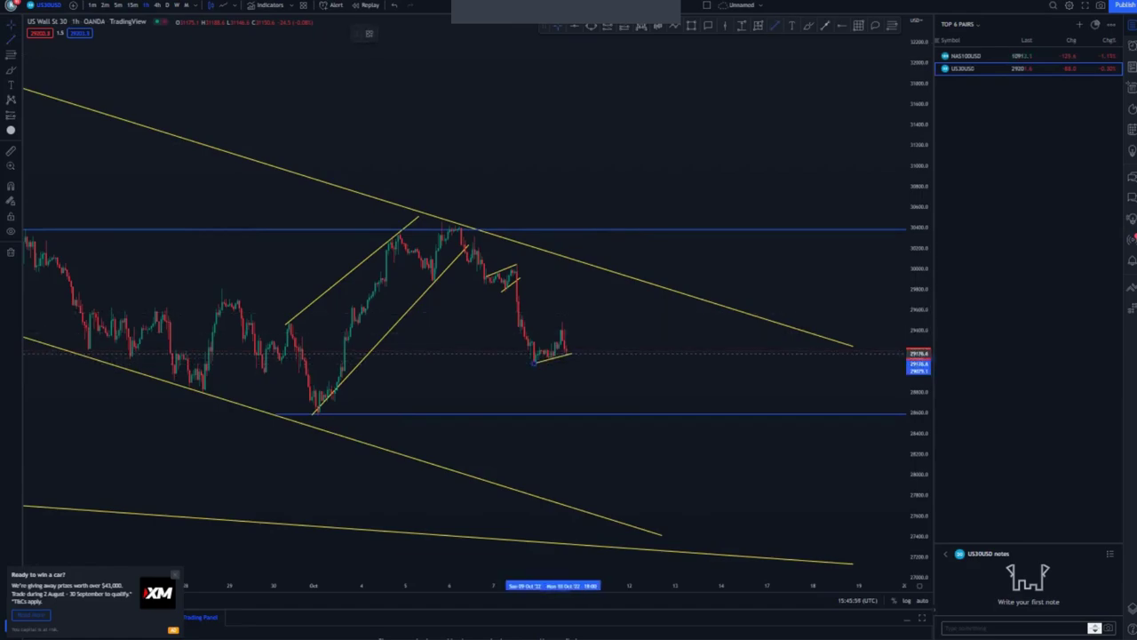
click(570, 353)
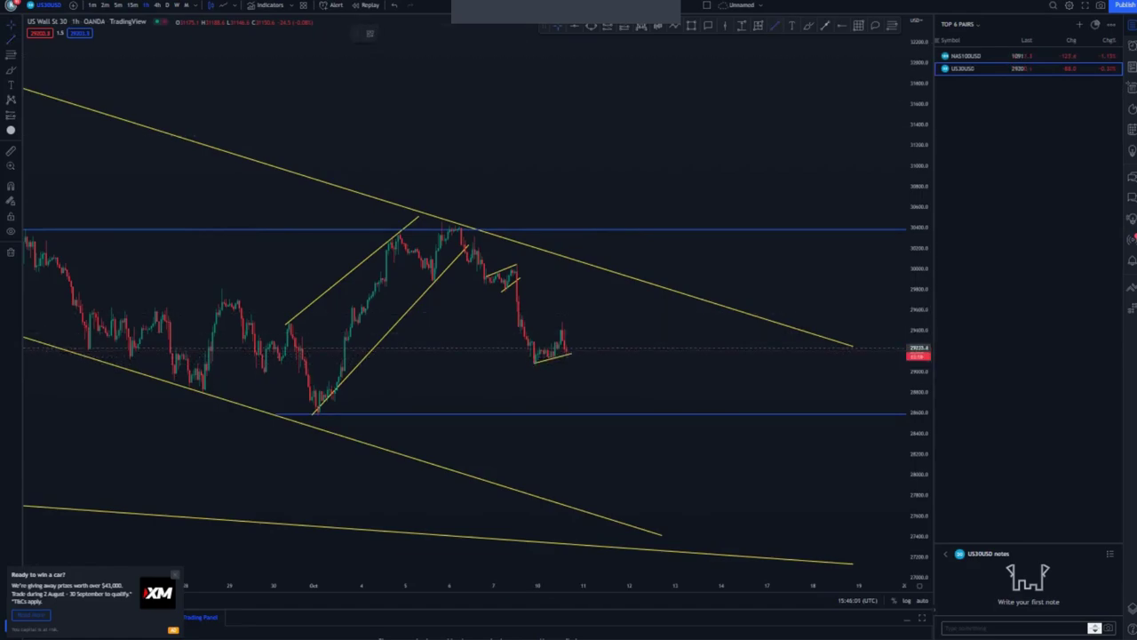
click(531, 339)
click(566, 323)
Place a short position below the 10 October consolidation, with entry at about 29,095, a 463.1-point stop and a 414.4-point target
drag(590, 365, 599, 319)
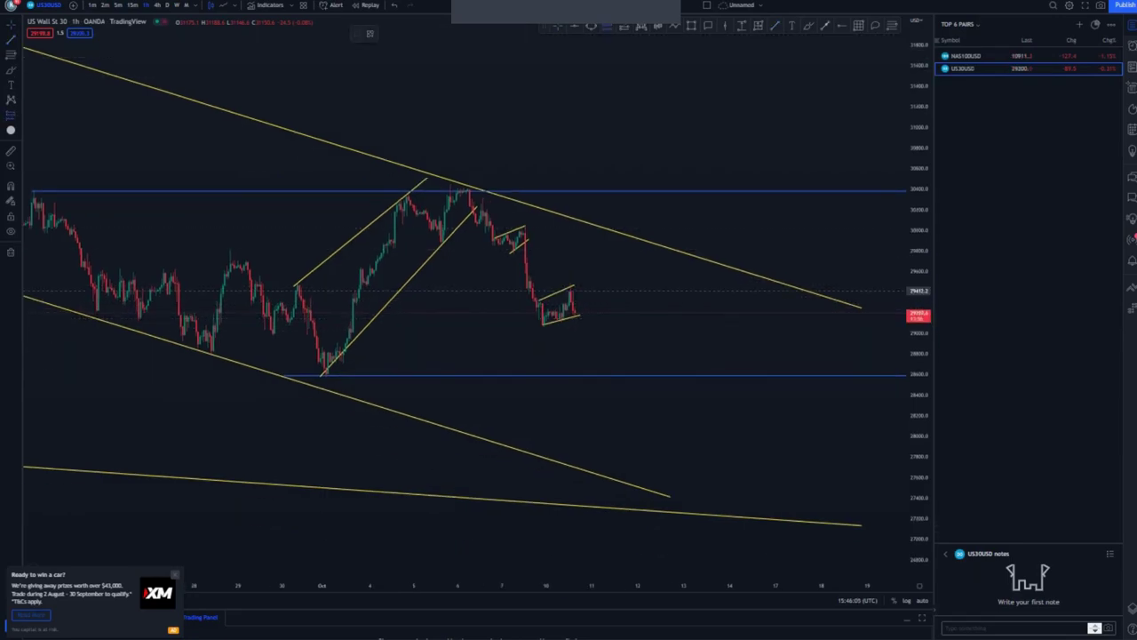
click(572, 326)
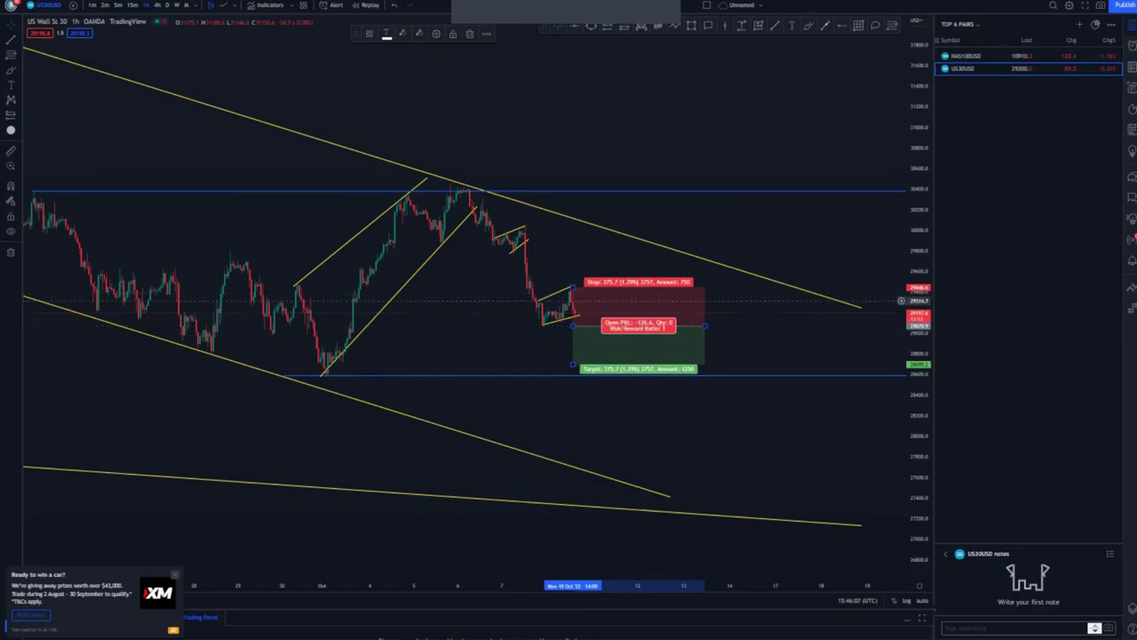
drag(622, 316, 621, 310)
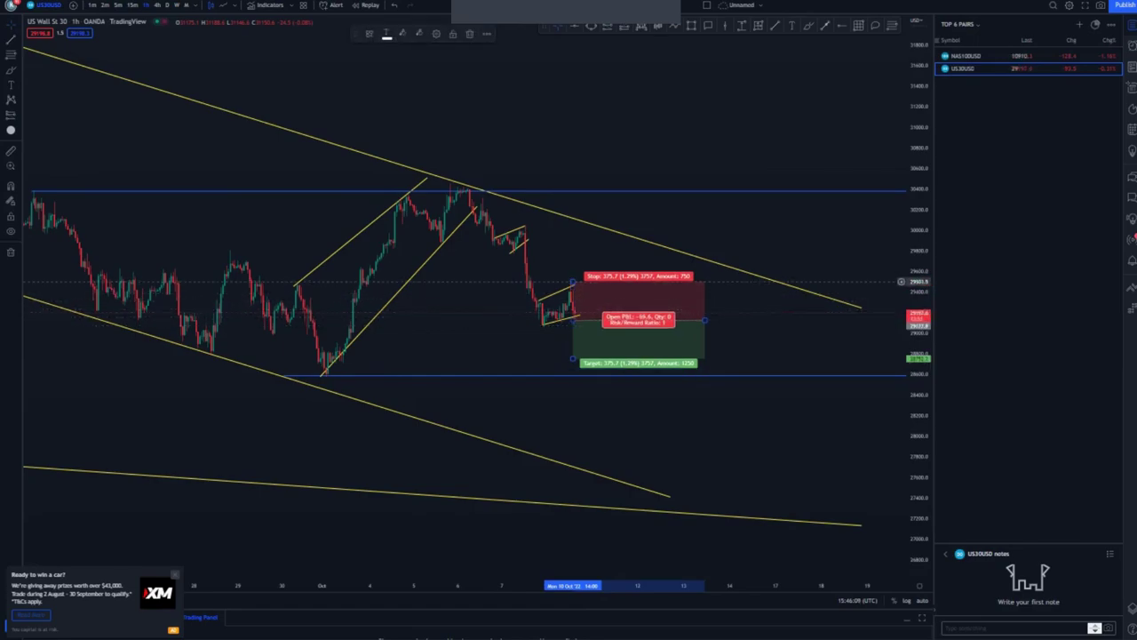
drag(572, 281, 572, 275)
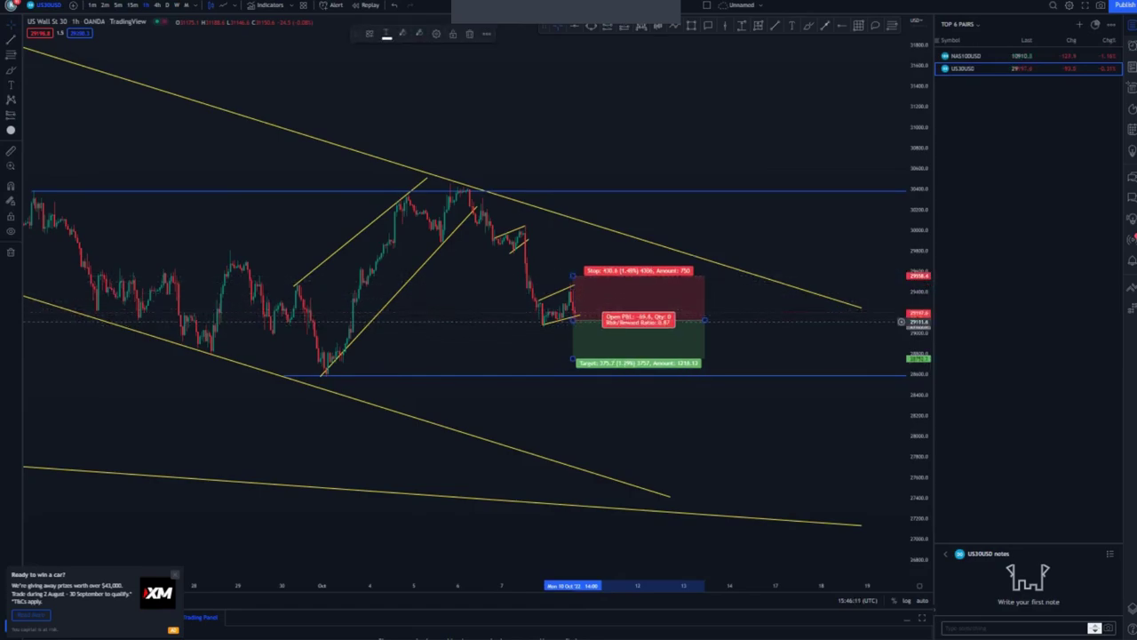
drag(572, 320, 573, 367)
click(573, 359)
click(573, 374)
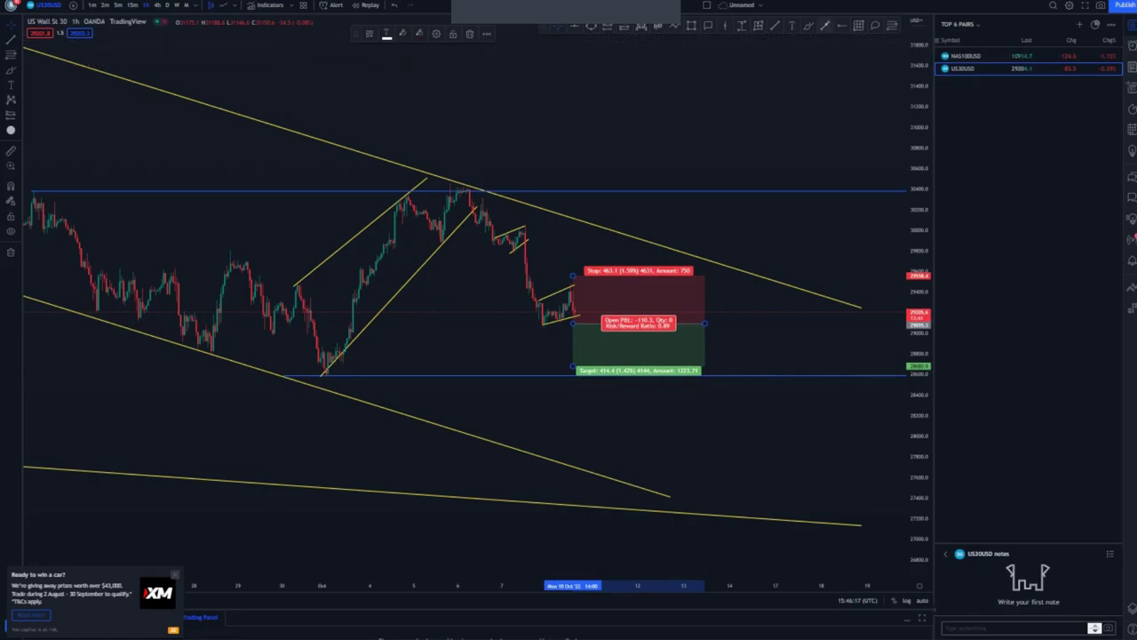
Draw an arrow projecting a drop to the lower channel line, brush a bounce from the lower trend lines, and undo both sketches
click(825, 26)
click(583, 307)
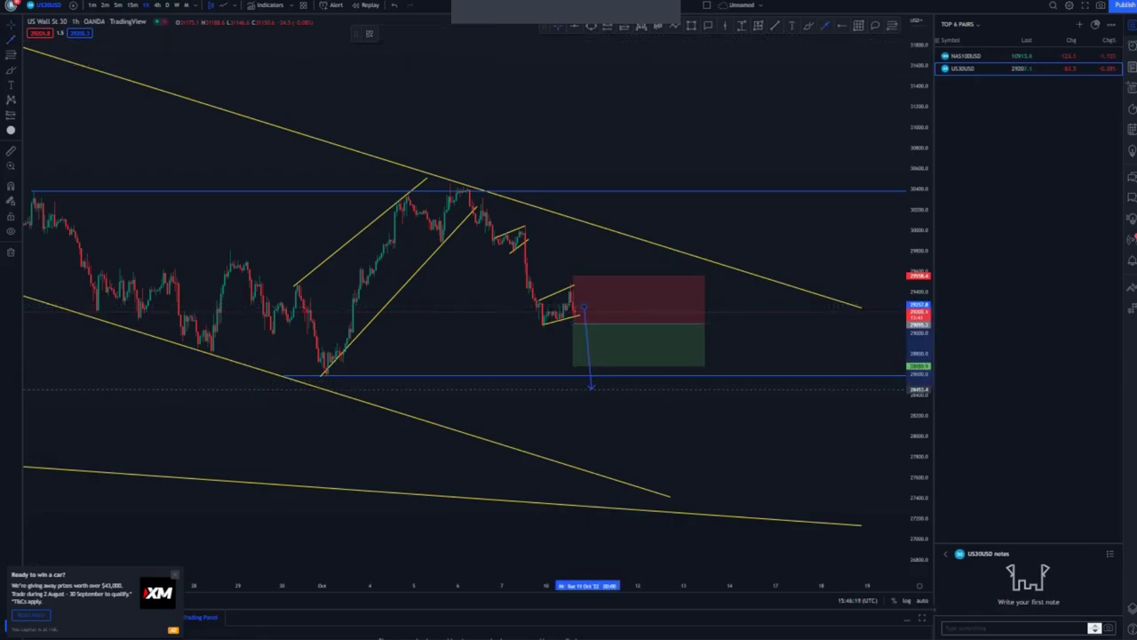
click(614, 481)
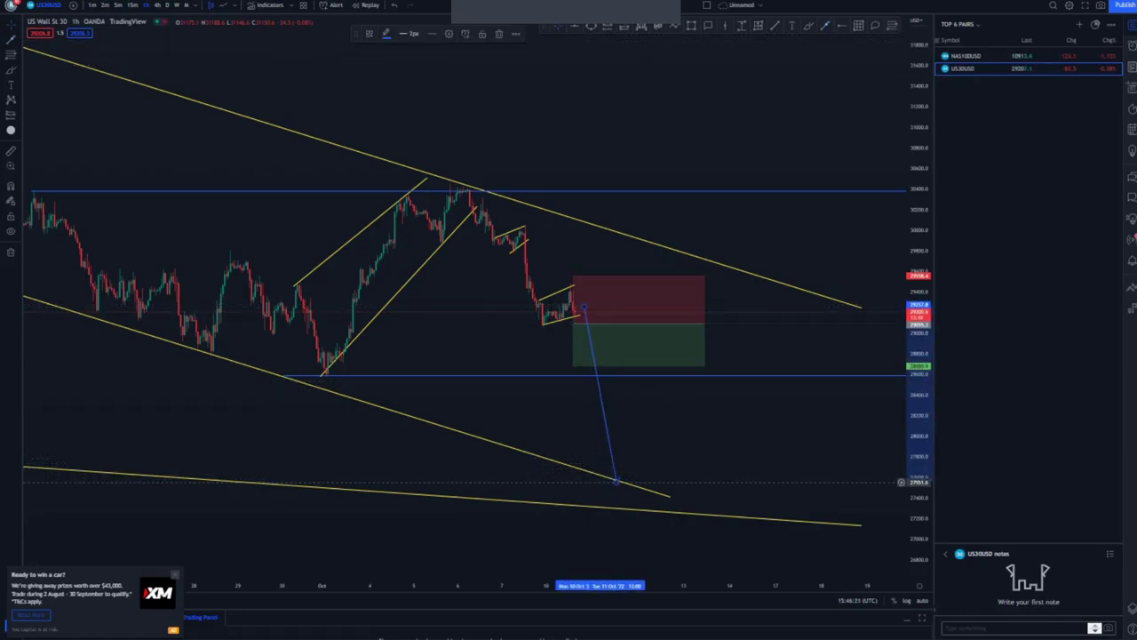
mouse_move(665, 496)
mouse_down()
mouse_move(662, 511)
mouse_move(672, 477)
mouse_move(722, 426)
mouse_up()
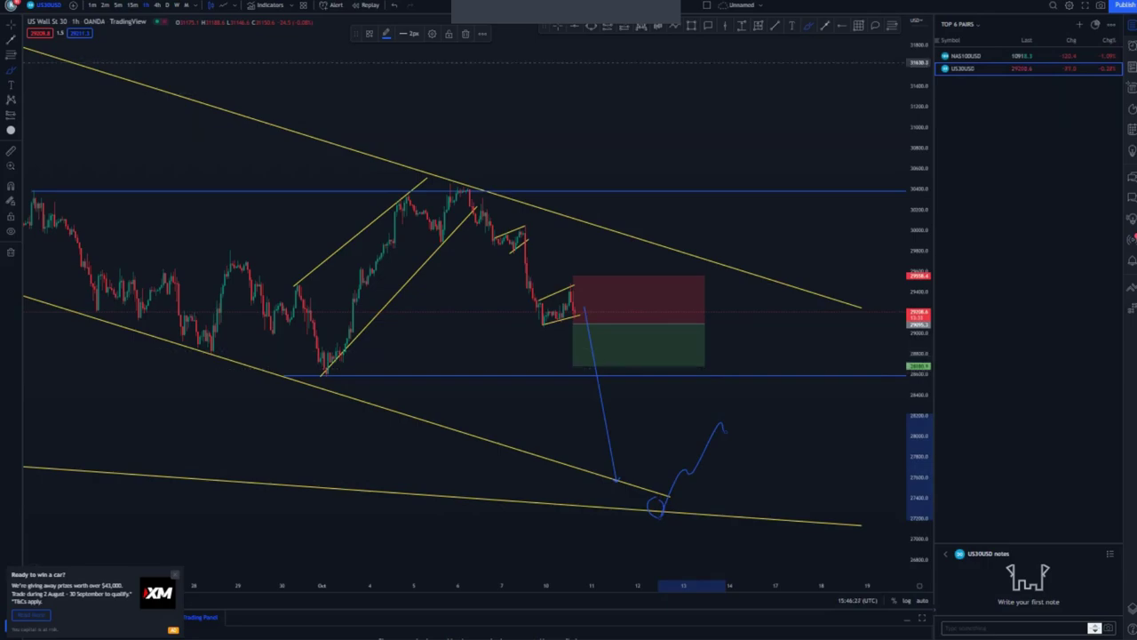
key(ctrl+z)
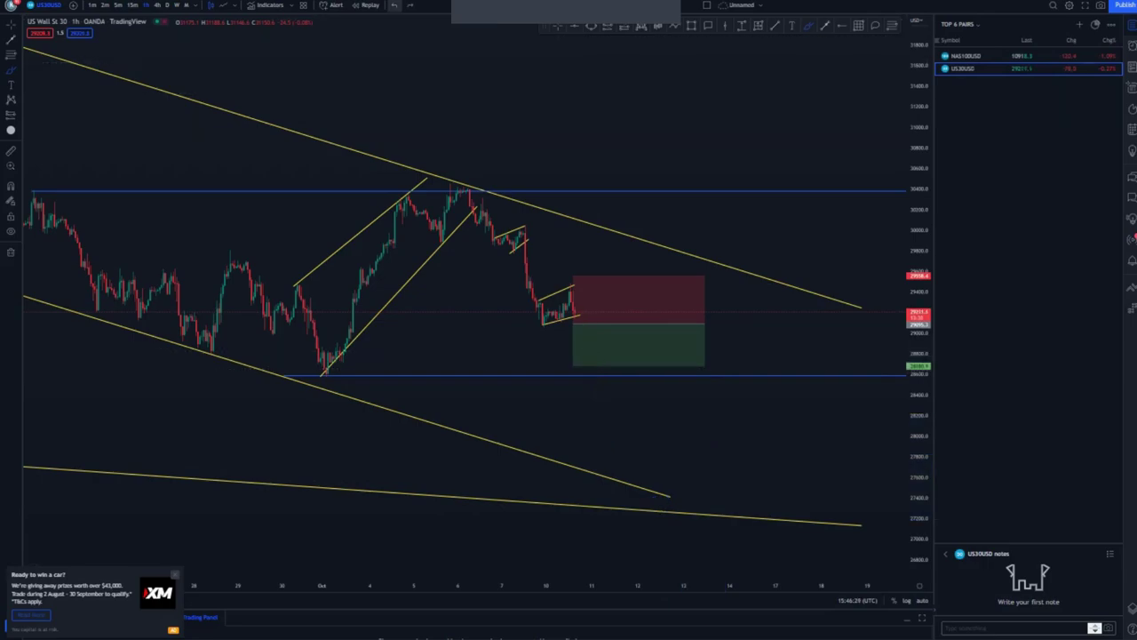
Extend the short position's target to just below the horizontal ray at the early October lows, about 28,559
click(558, 27)
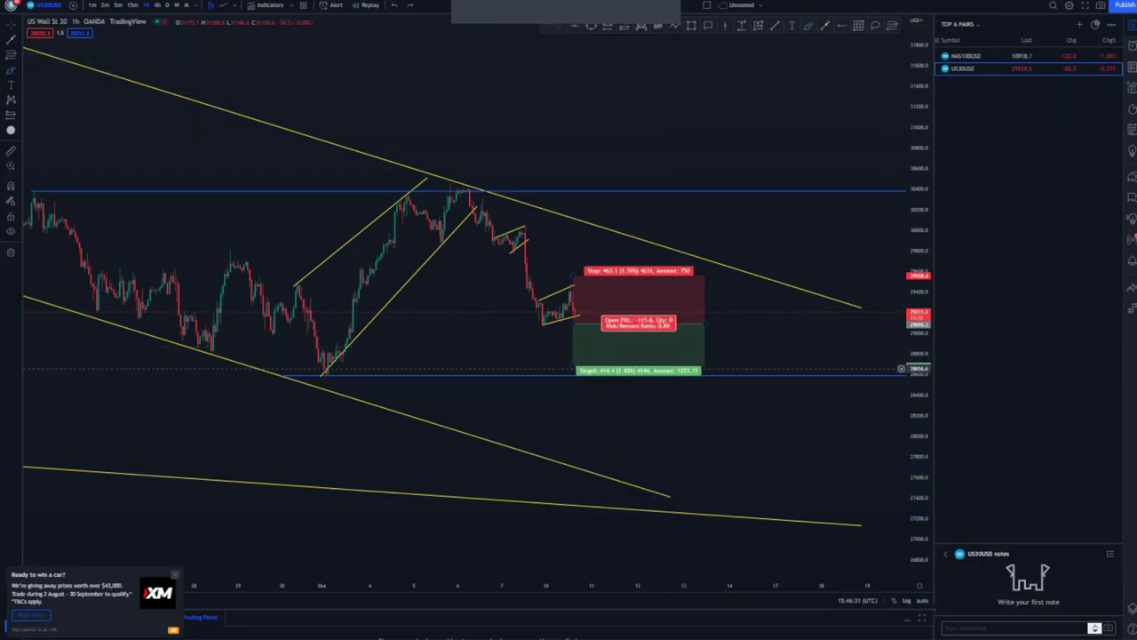
drag(573, 365, 573, 377)
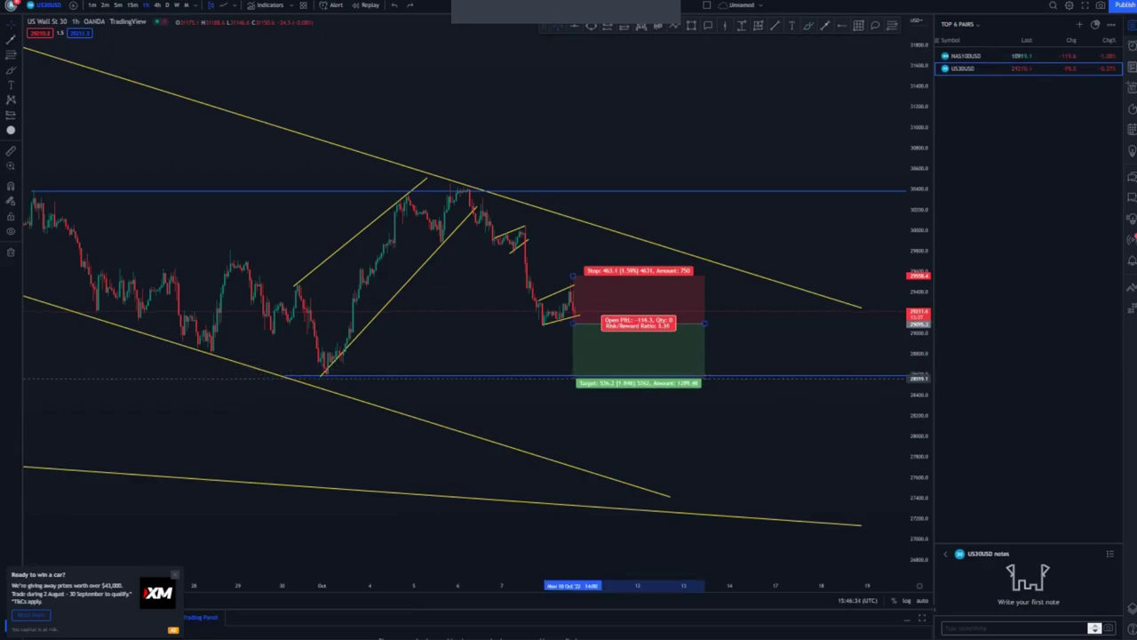
click(733, 327)
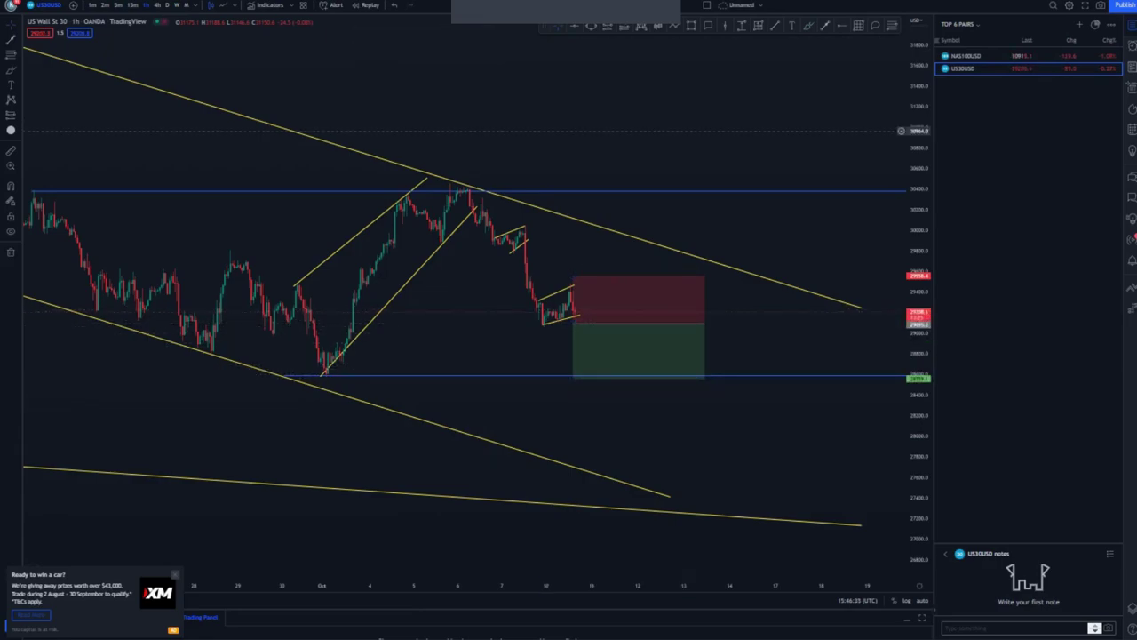
Brush a projected drop with a mark at the entry level, and extend the short position's target to the lowest trend line, about 27,332
drag(578, 318, 583, 365)
drag(567, 326, 587, 326)
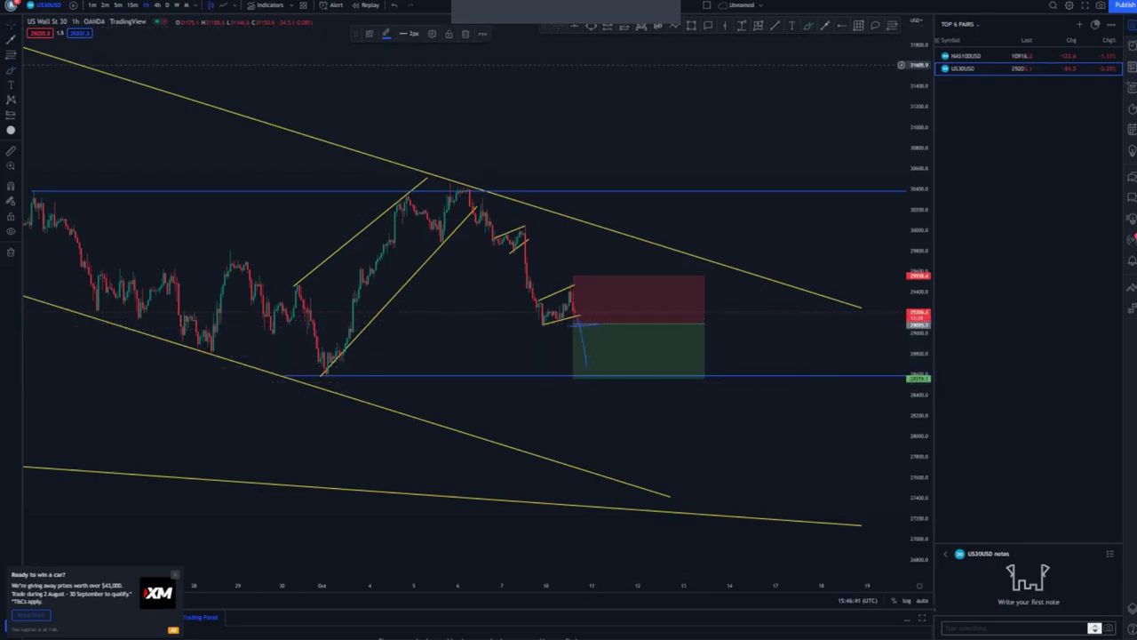
click(573, 378)
drag(573, 379, 573, 504)
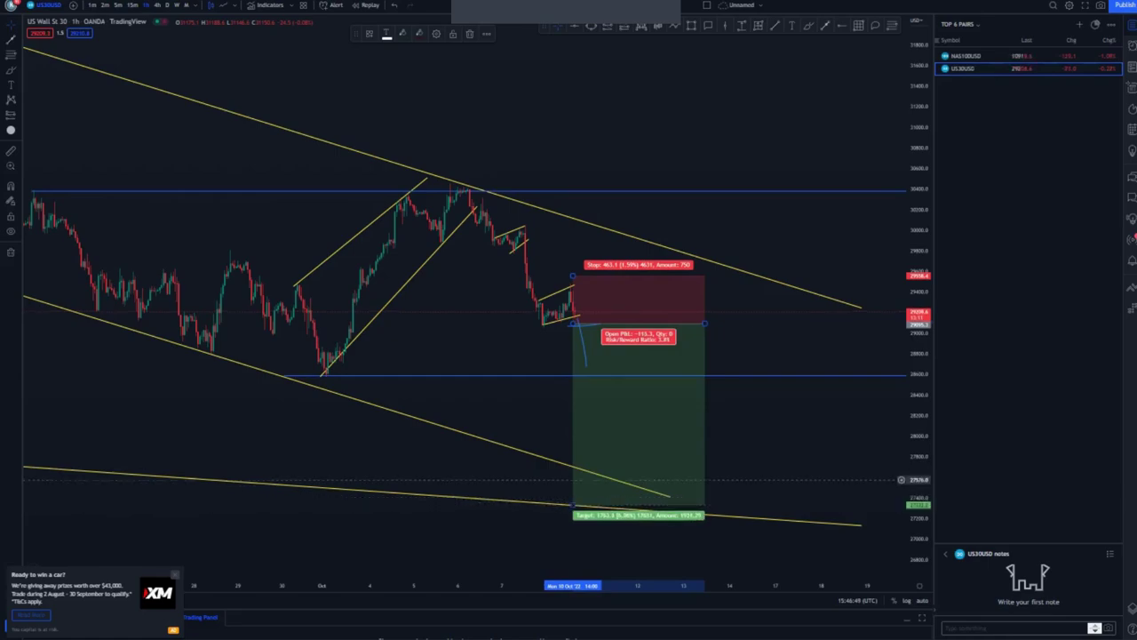
Draw an arrow projecting a rally from the falling channel's lower end near 27,600 through its upper line to about 31,500
scroll(182, 334, down, 3)
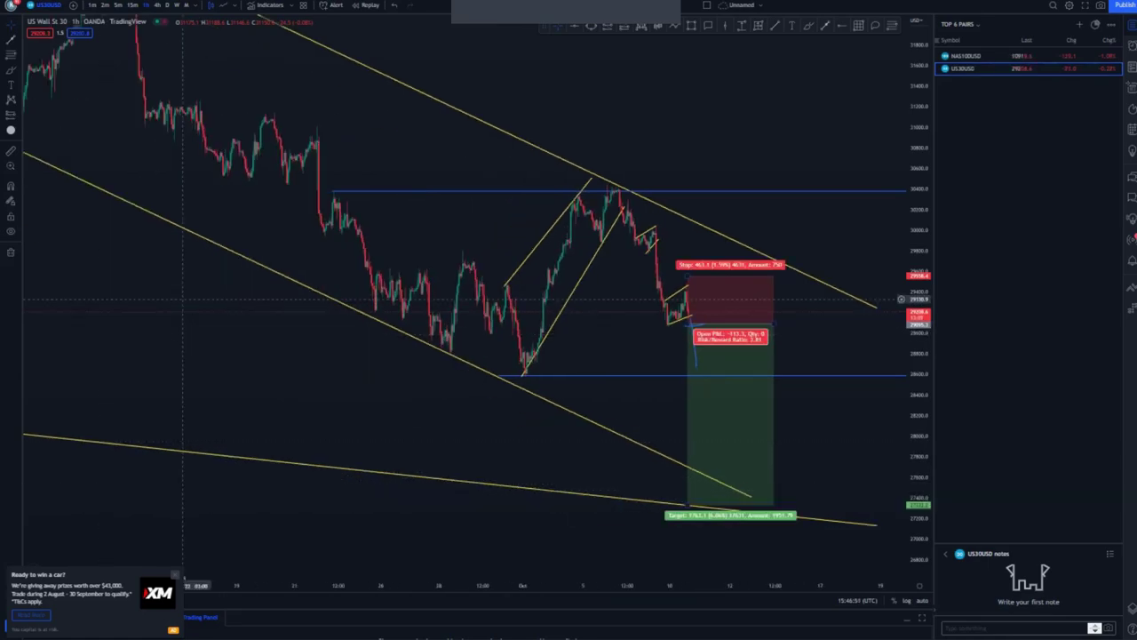
click(182, 301)
drag(920, 293, 920, 400)
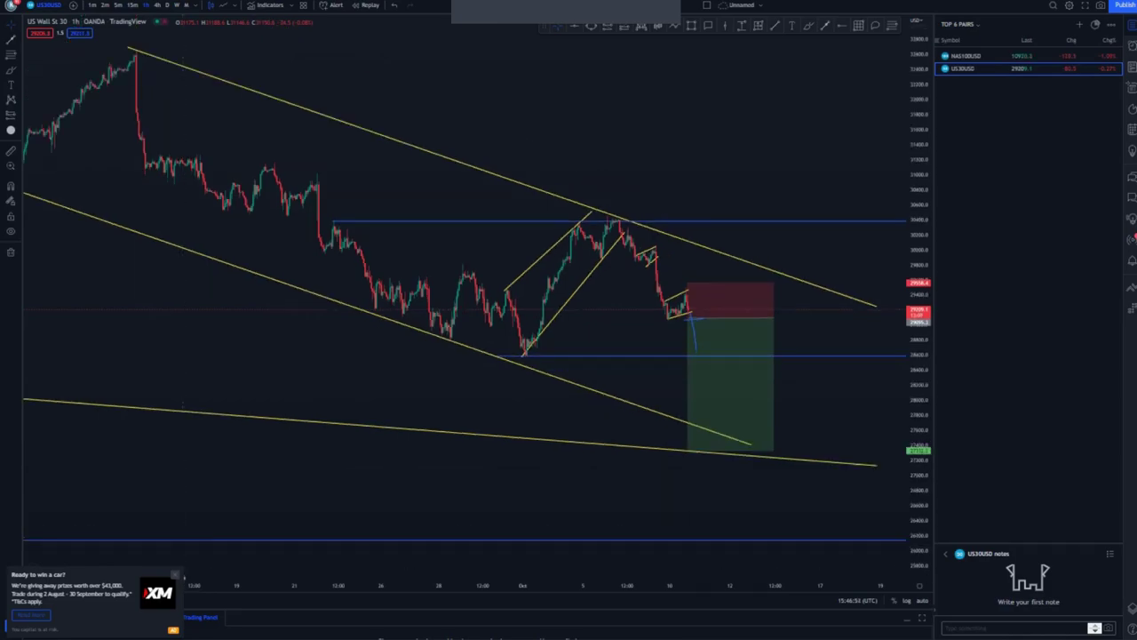
drag(731, 430, 805, 138)
click(844, 142)
drag(920, 119, 920, 201)
drag(183, 583, 592, 224)
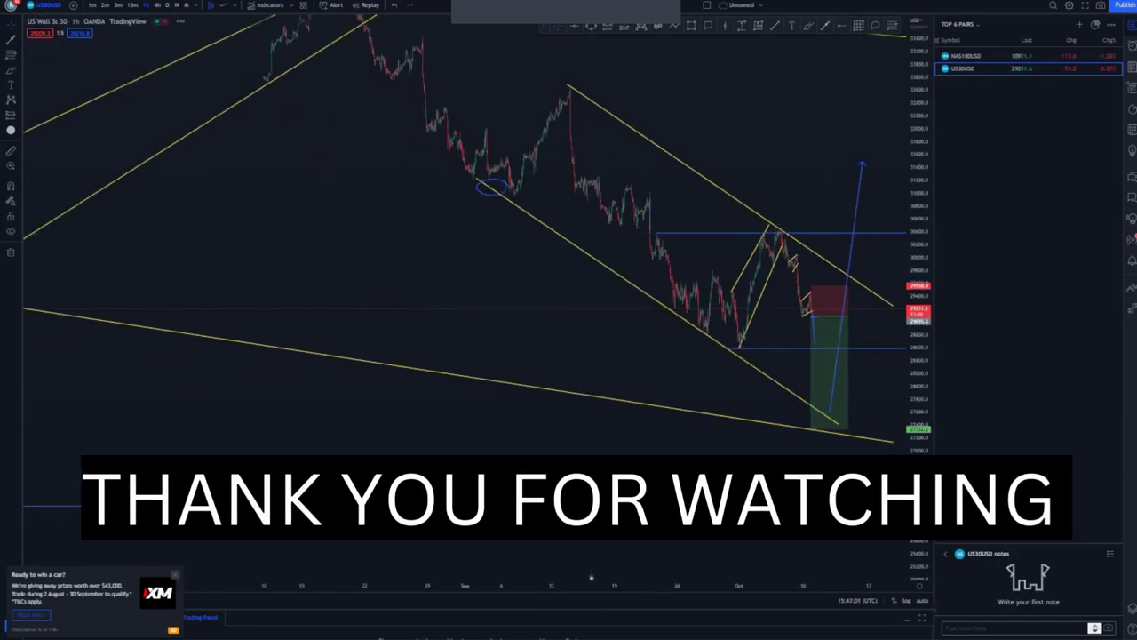